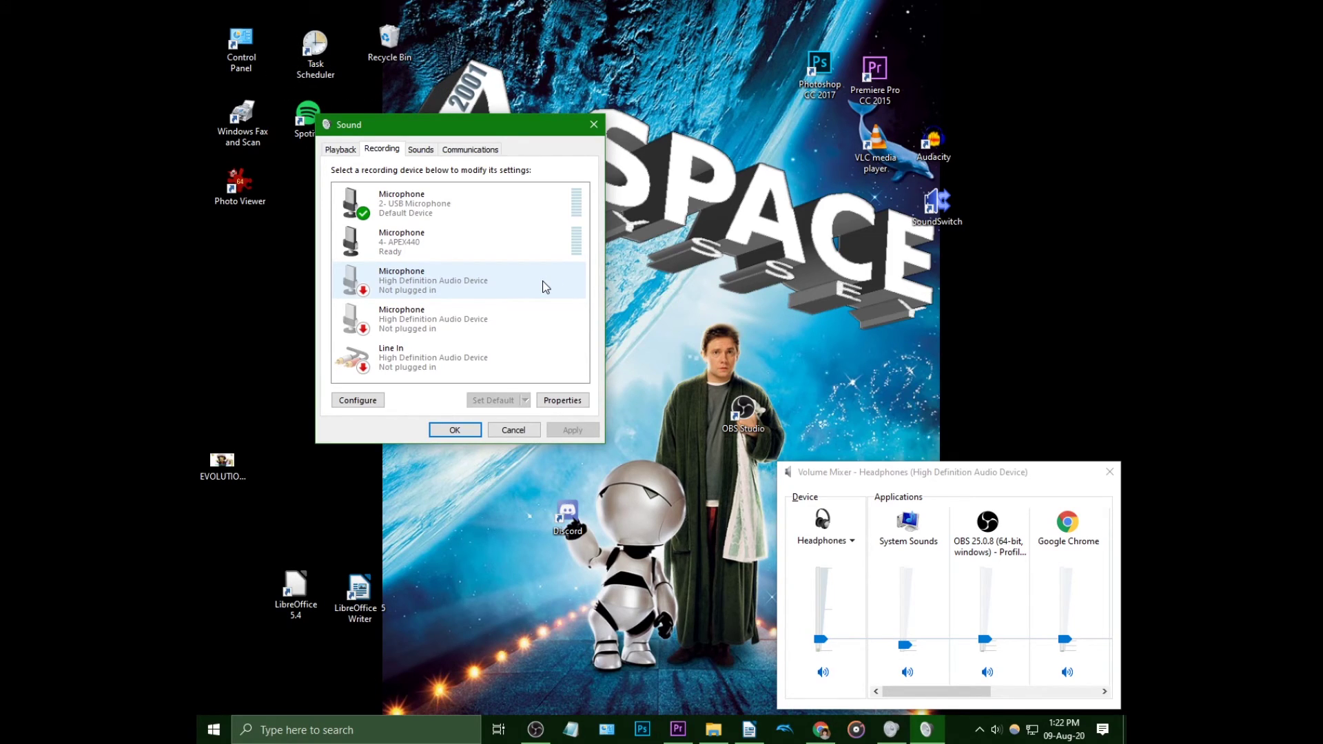
Step: Confirm the recording device settings and close the Sound window
click(456, 430)
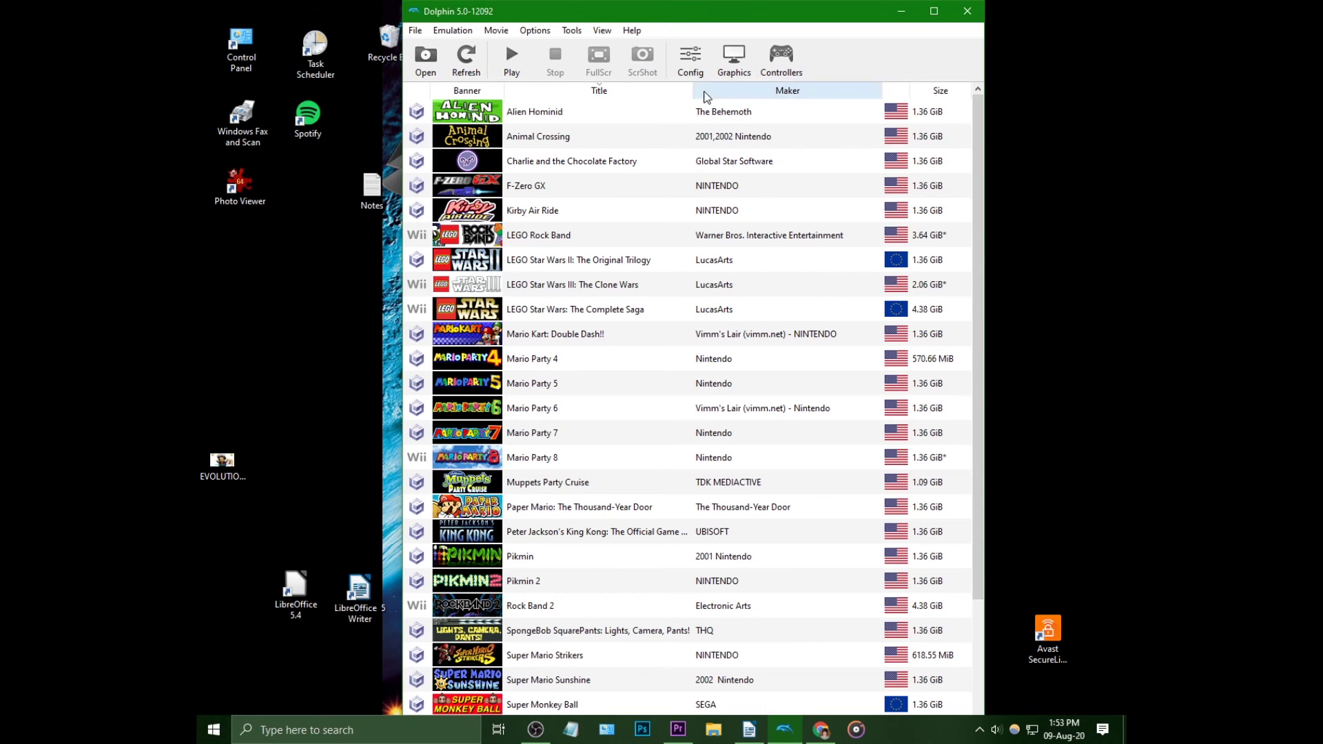
Step: In Dolphin, set GameCube Slot B to Microphone and open that slot's button configuration
click(693, 64)
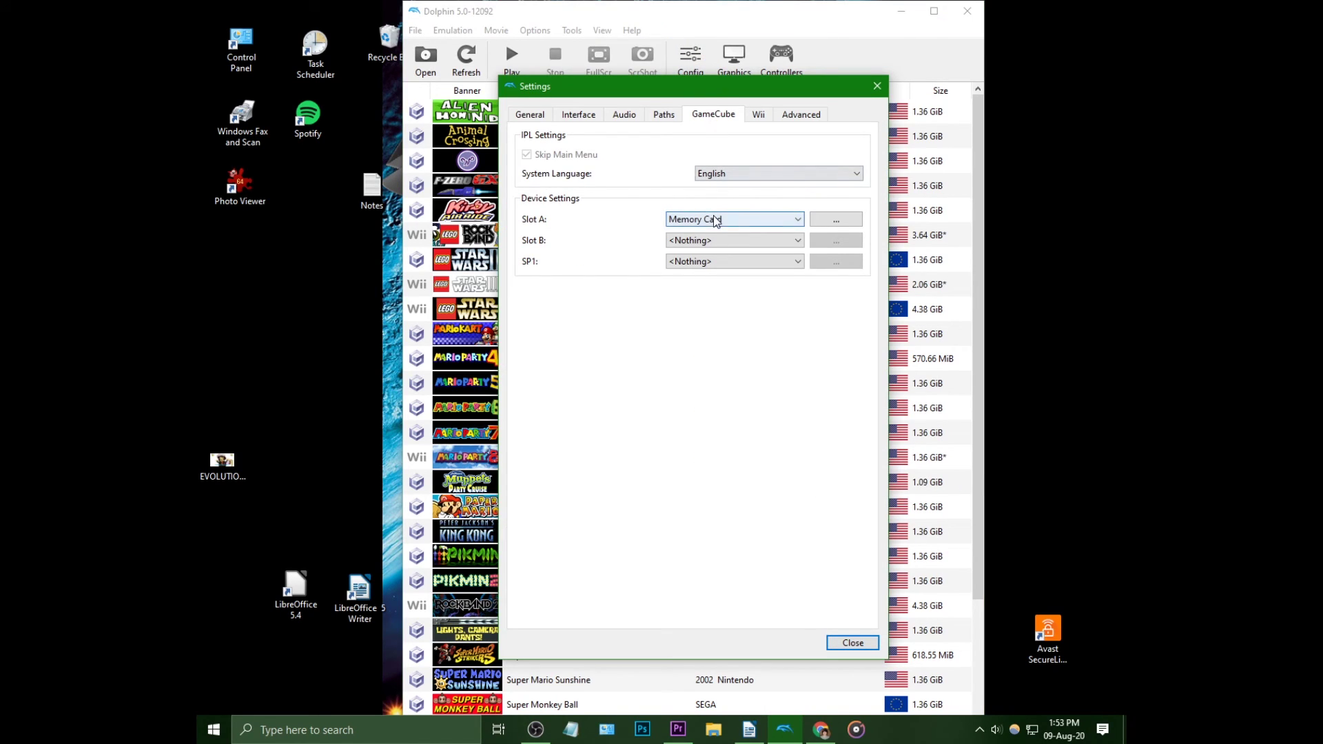
click(699, 243)
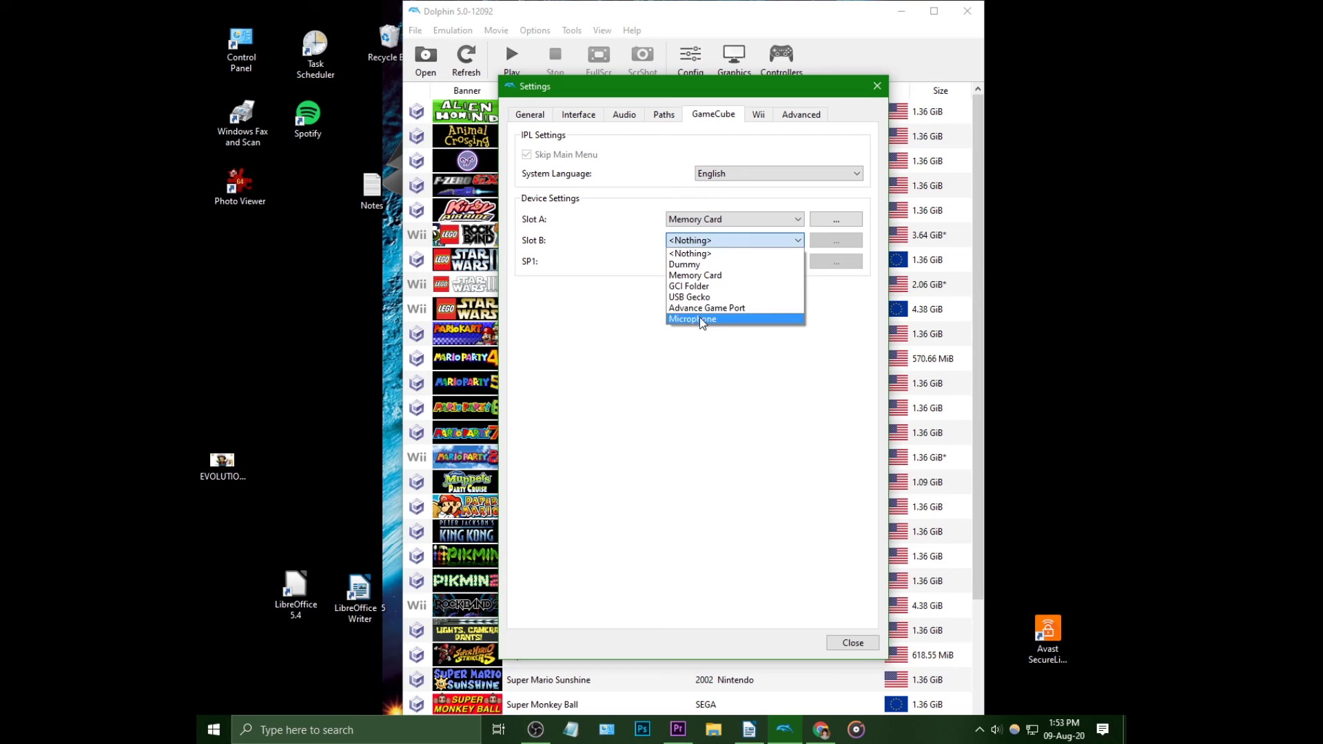
click(700, 318)
click(840, 242)
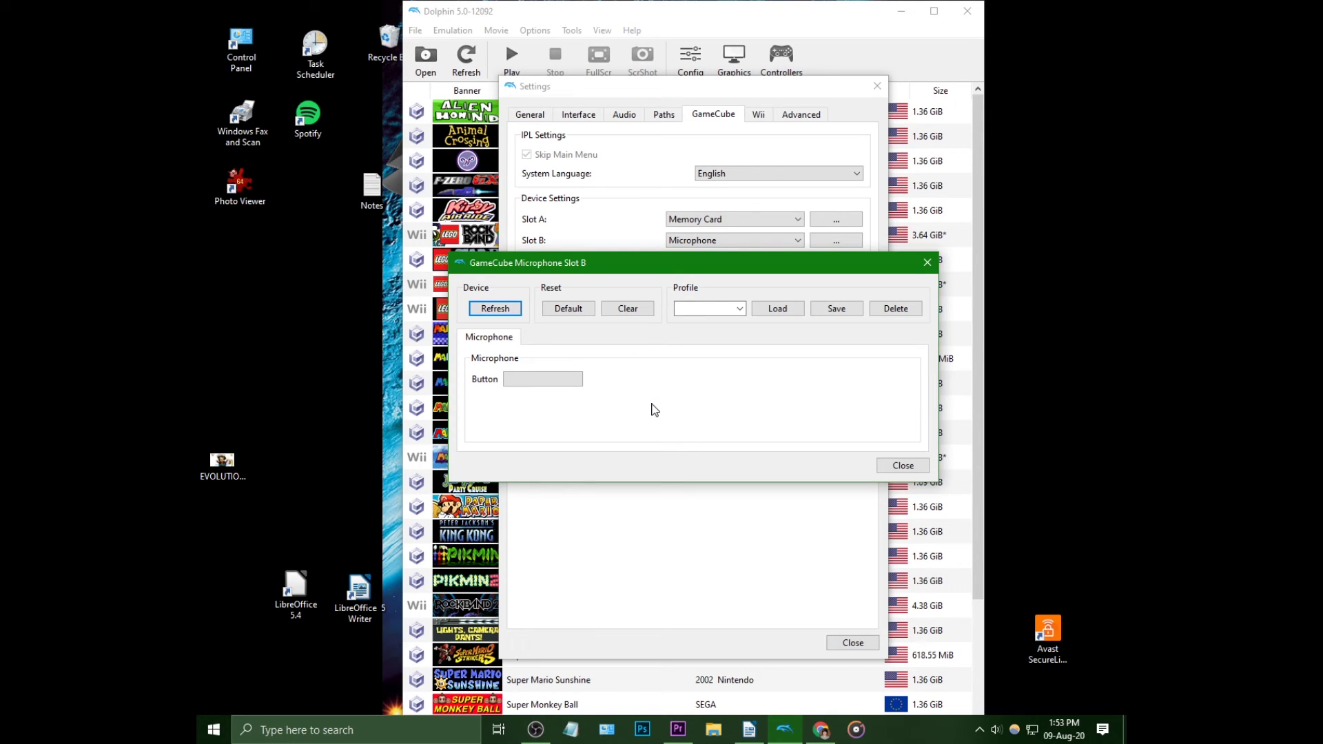
right_click(564, 381)
click(703, 206)
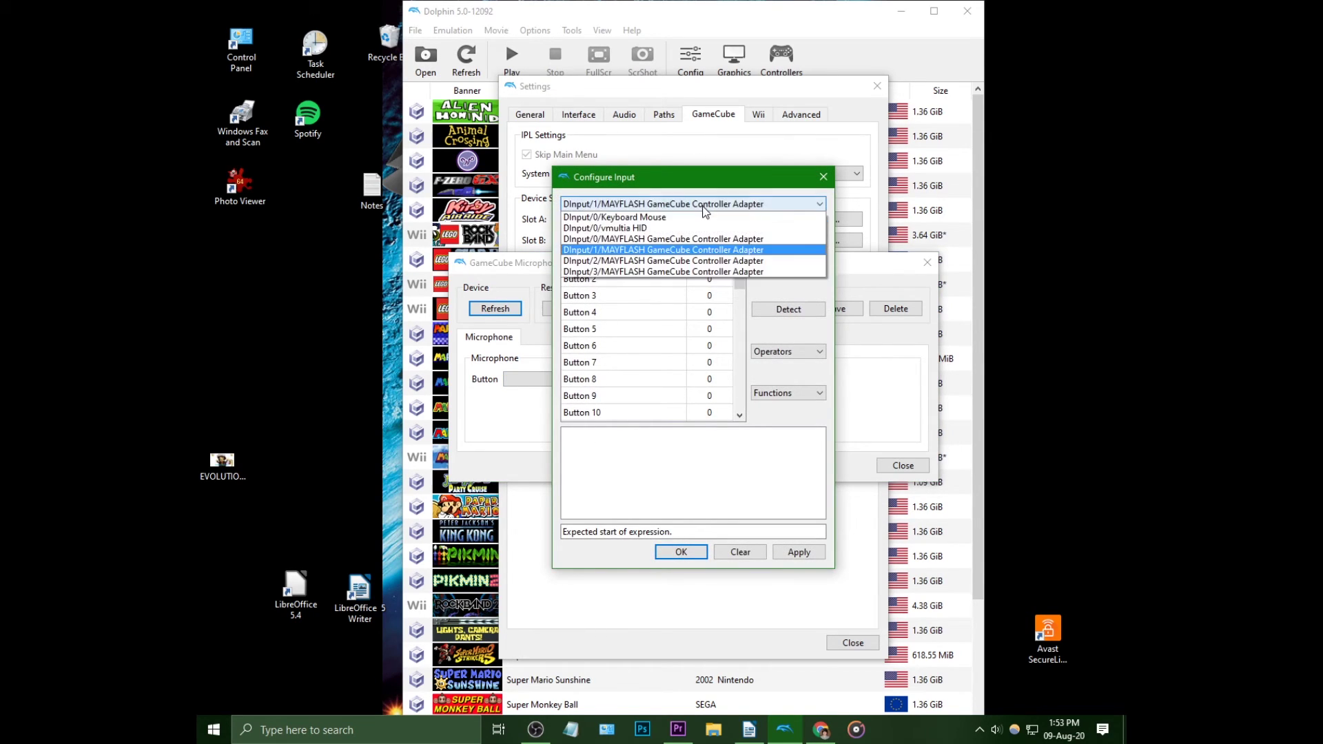
click(719, 239)
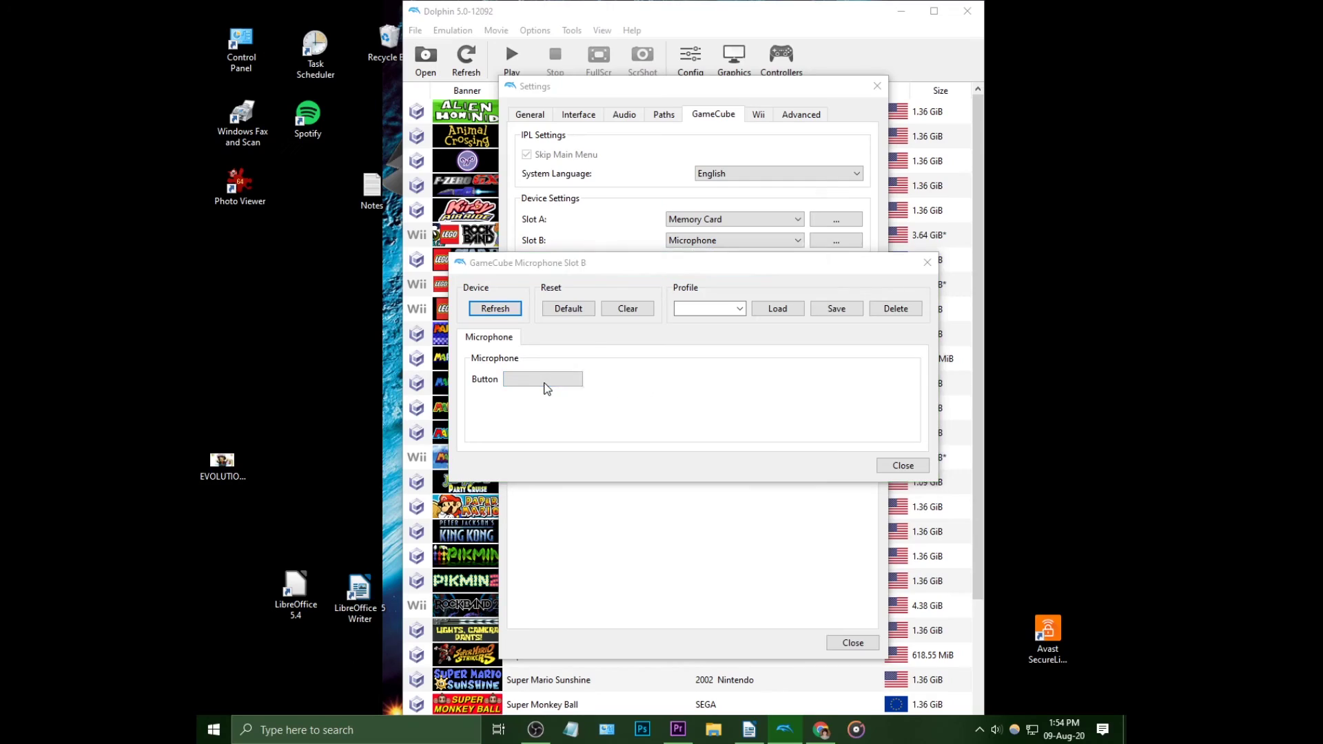
Step: Map the microphone button to Button 7 of the DInput/0/MAYFLASH GameCube Controller Adapter
click(544, 384)
click(730, 204)
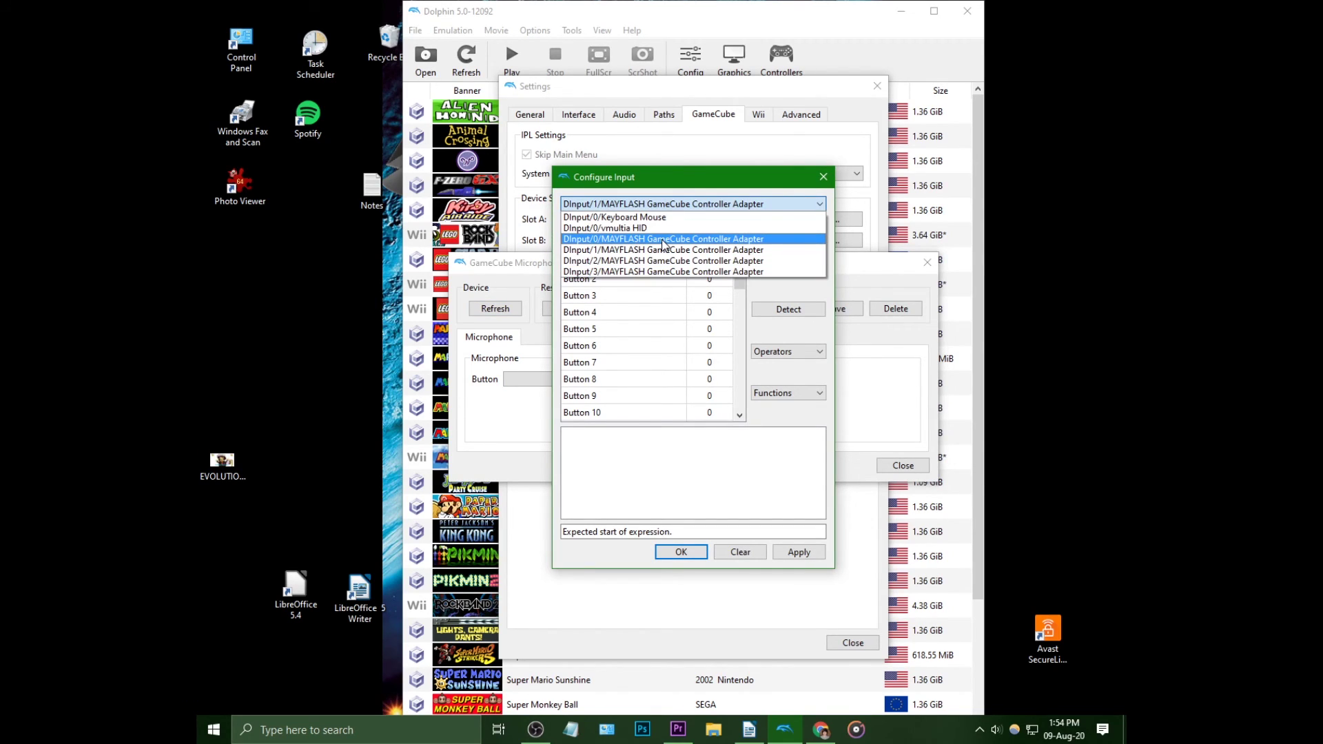
click(663, 239)
click(790, 308)
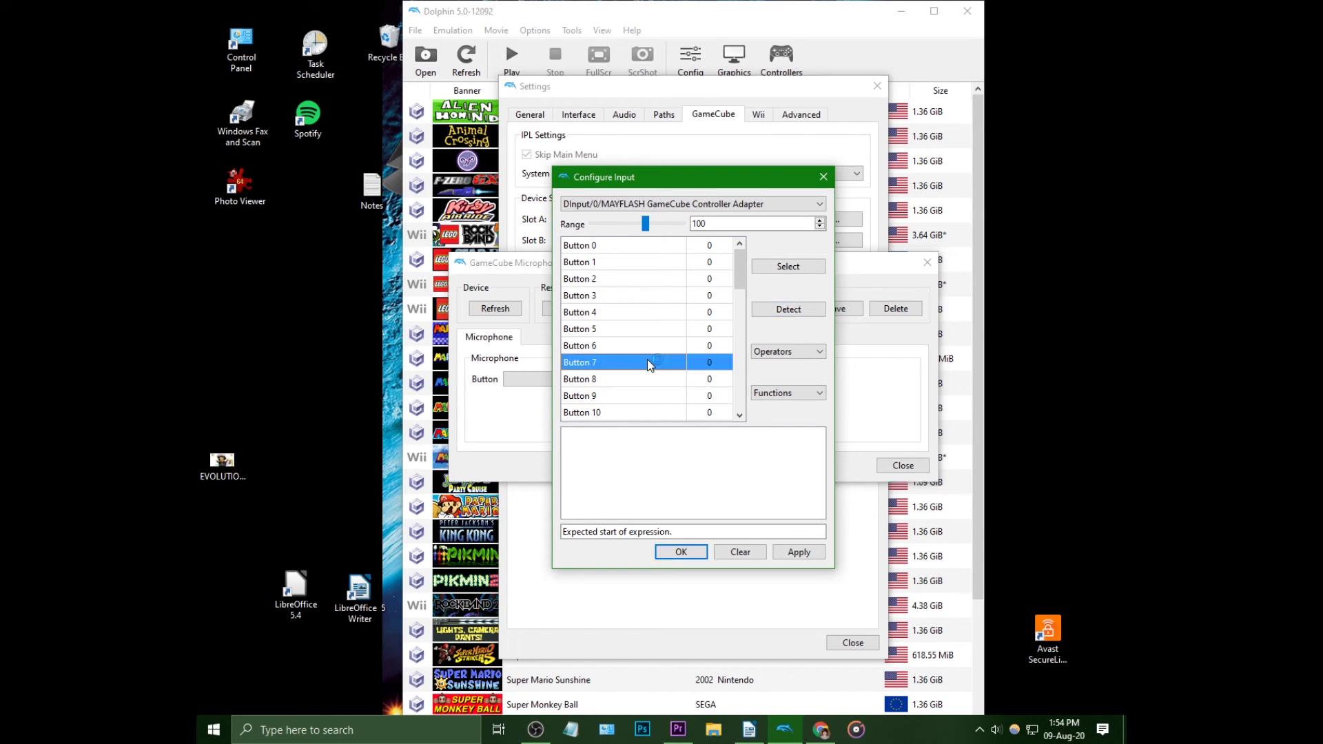
click(781, 268)
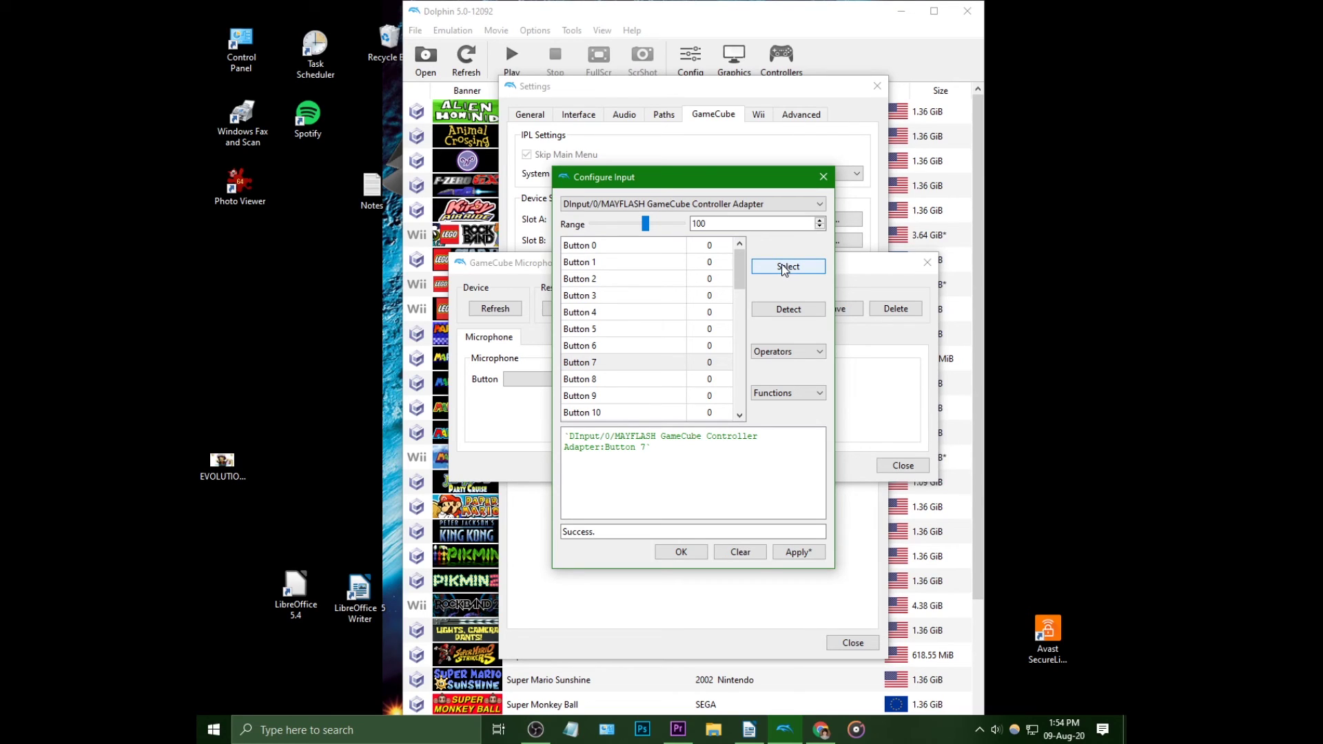
Step: Append Button 7 to the mapping with the + Add operator, using DInput/1/MAYFLASH GameCube Controller Adapter, then apply it and close the settings
click(818, 204)
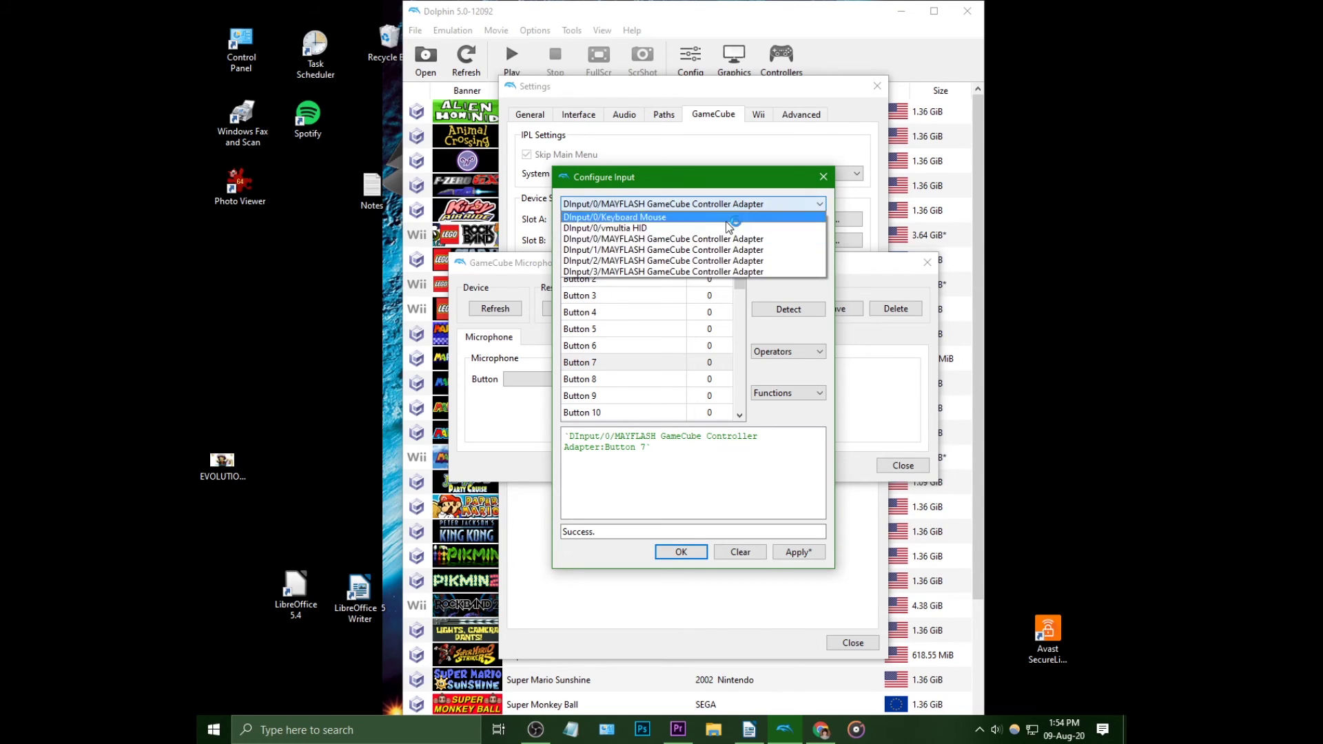
click(700, 255)
click(777, 353)
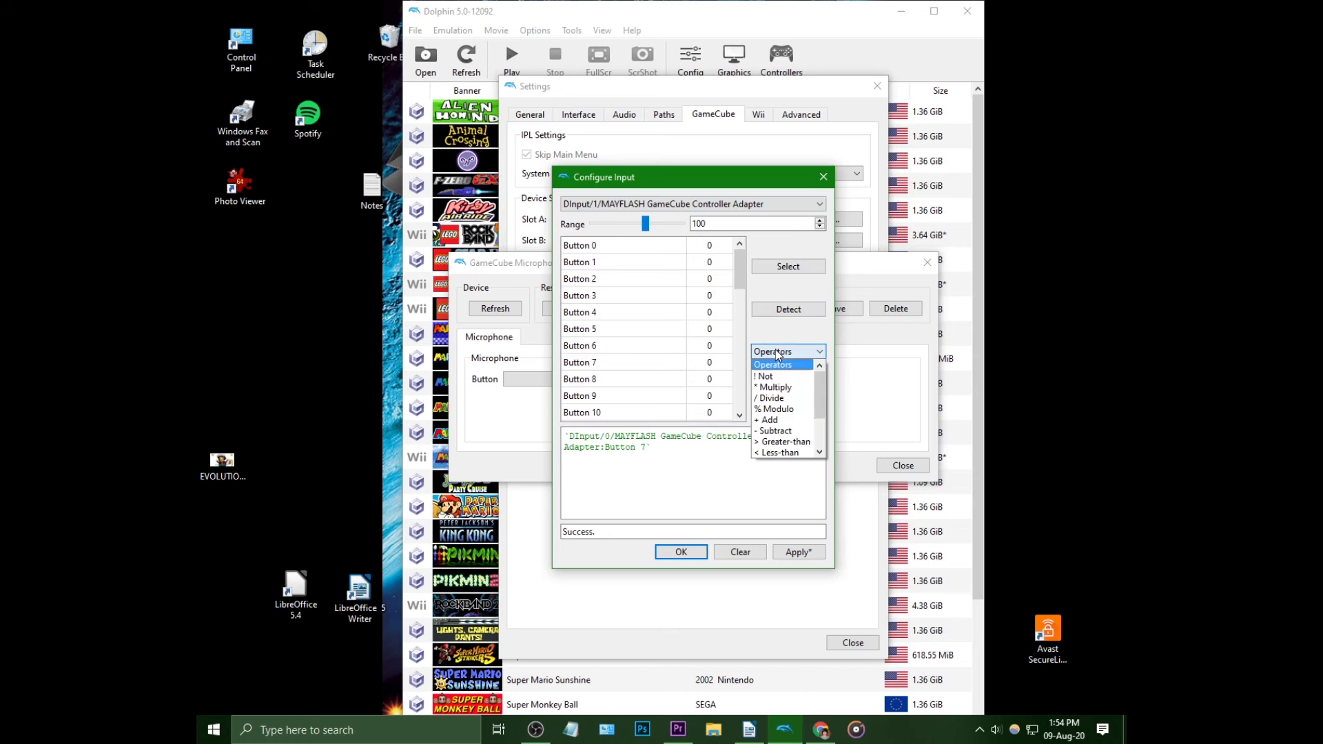
click(780, 420)
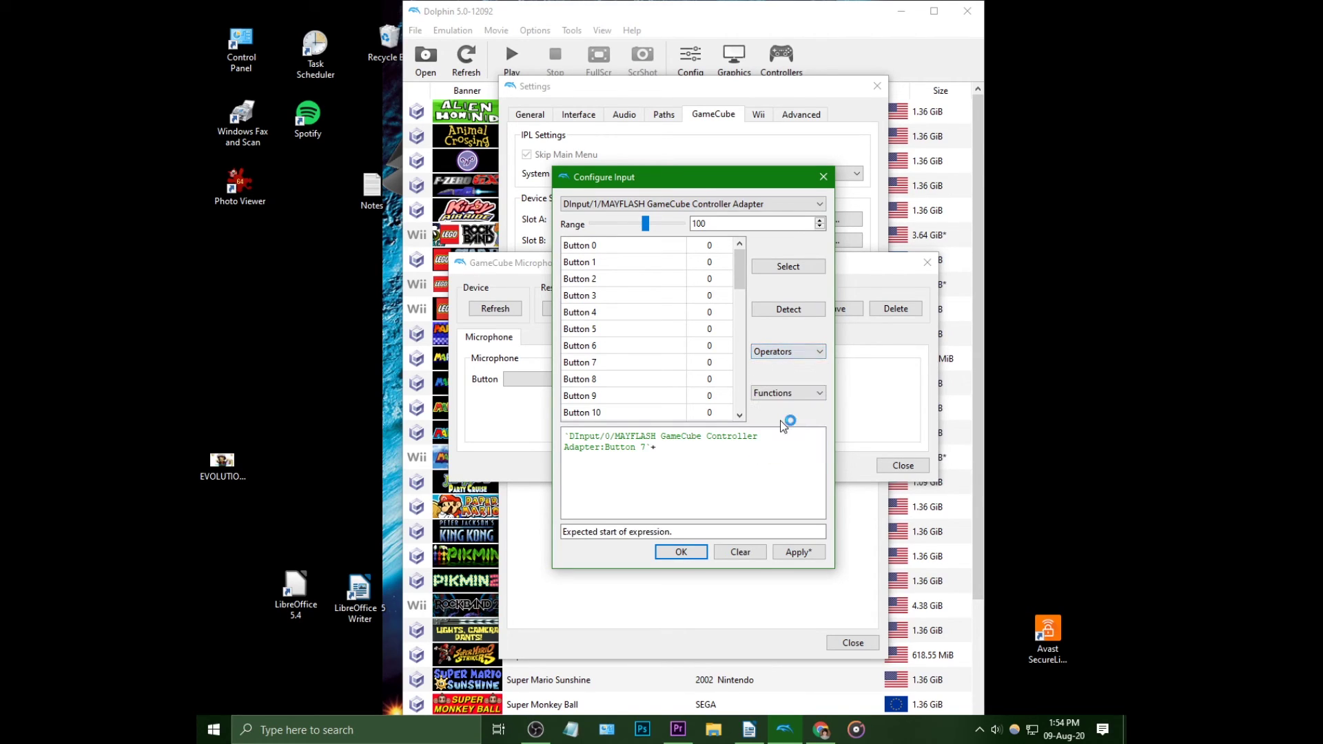
click(602, 364)
click(791, 274)
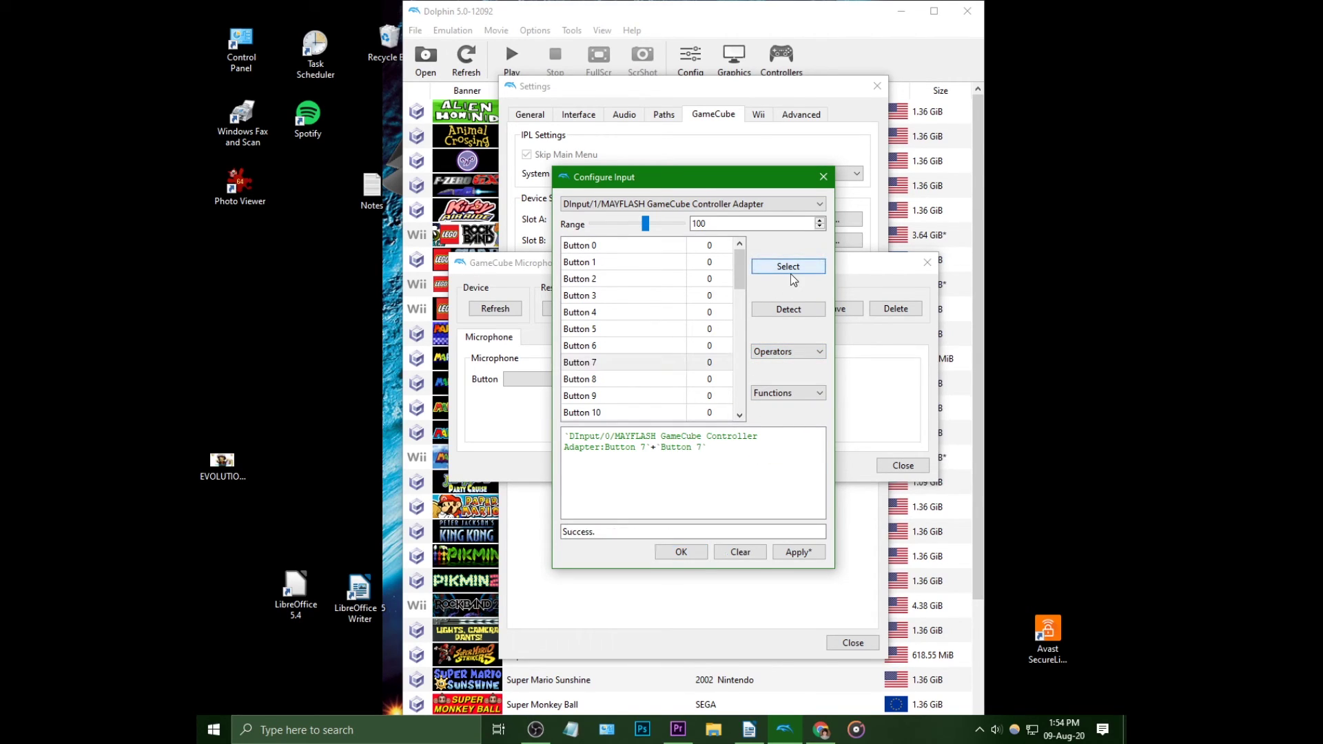
click(799, 551)
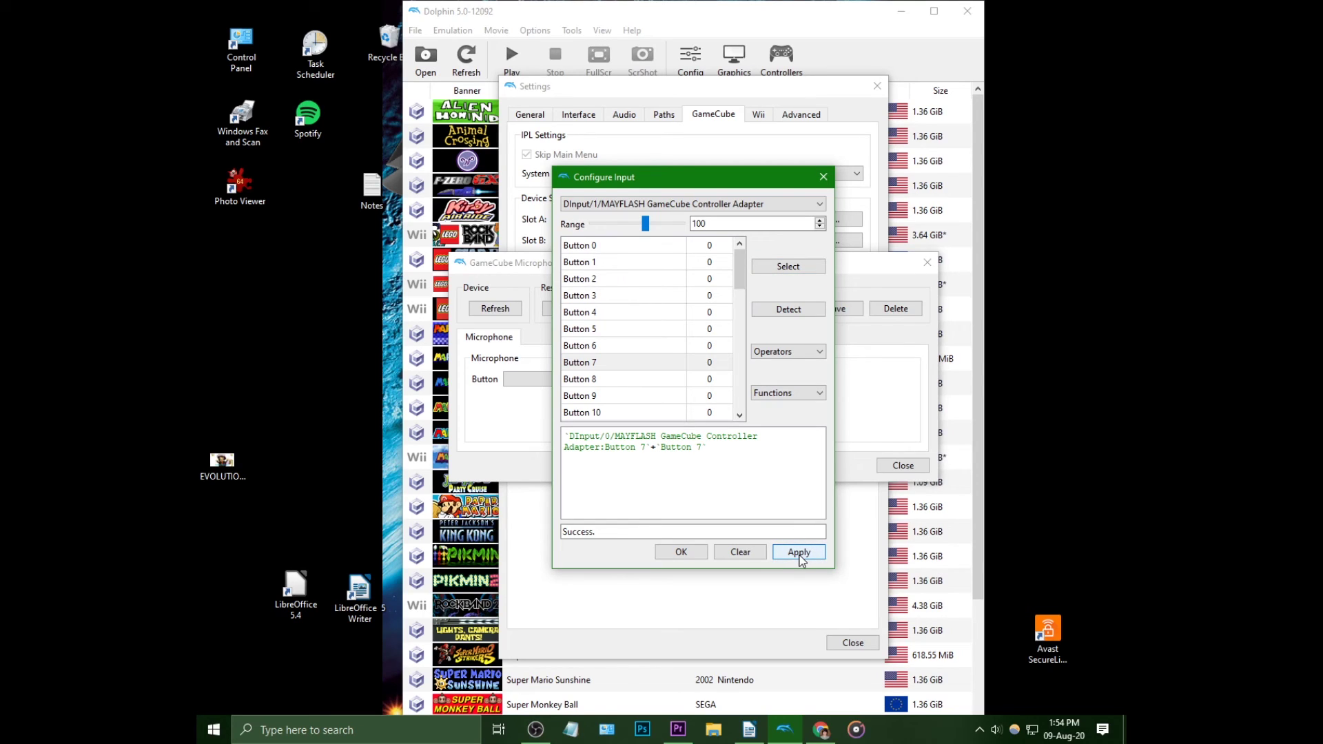
click(681, 552)
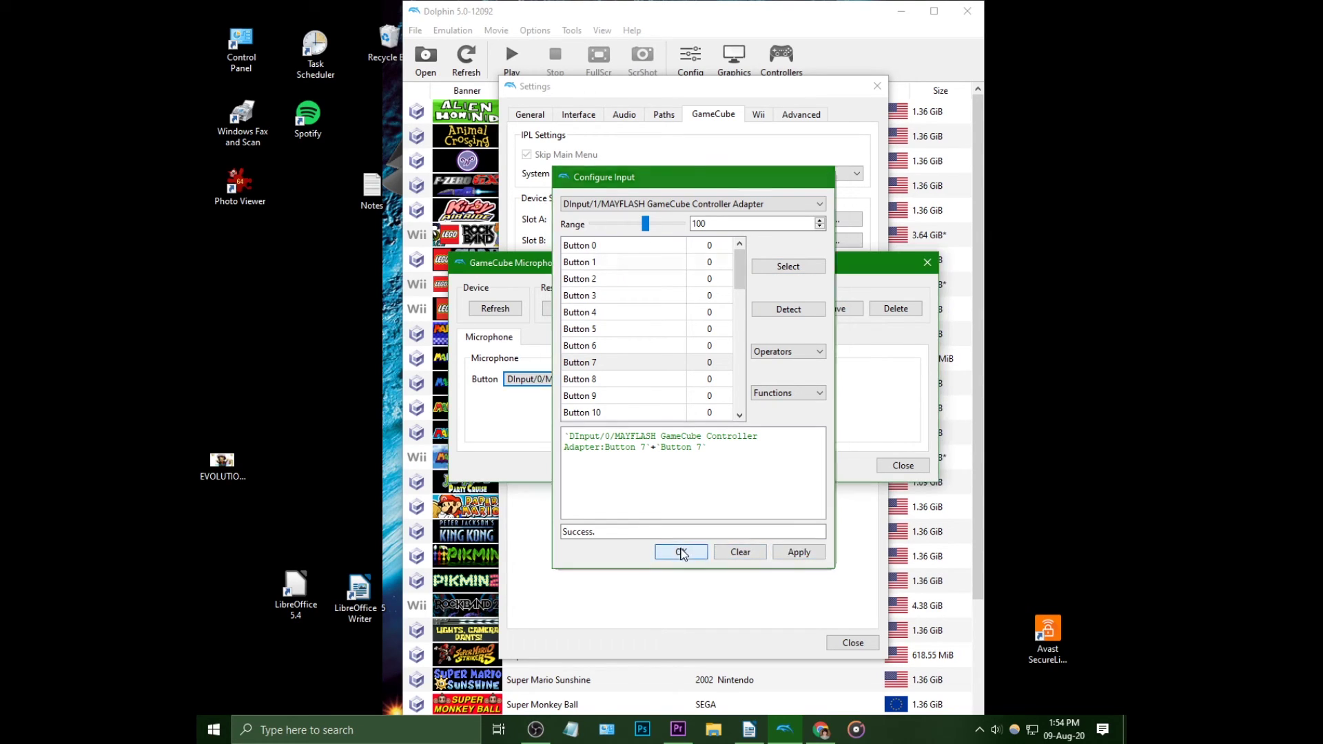
click(897, 467)
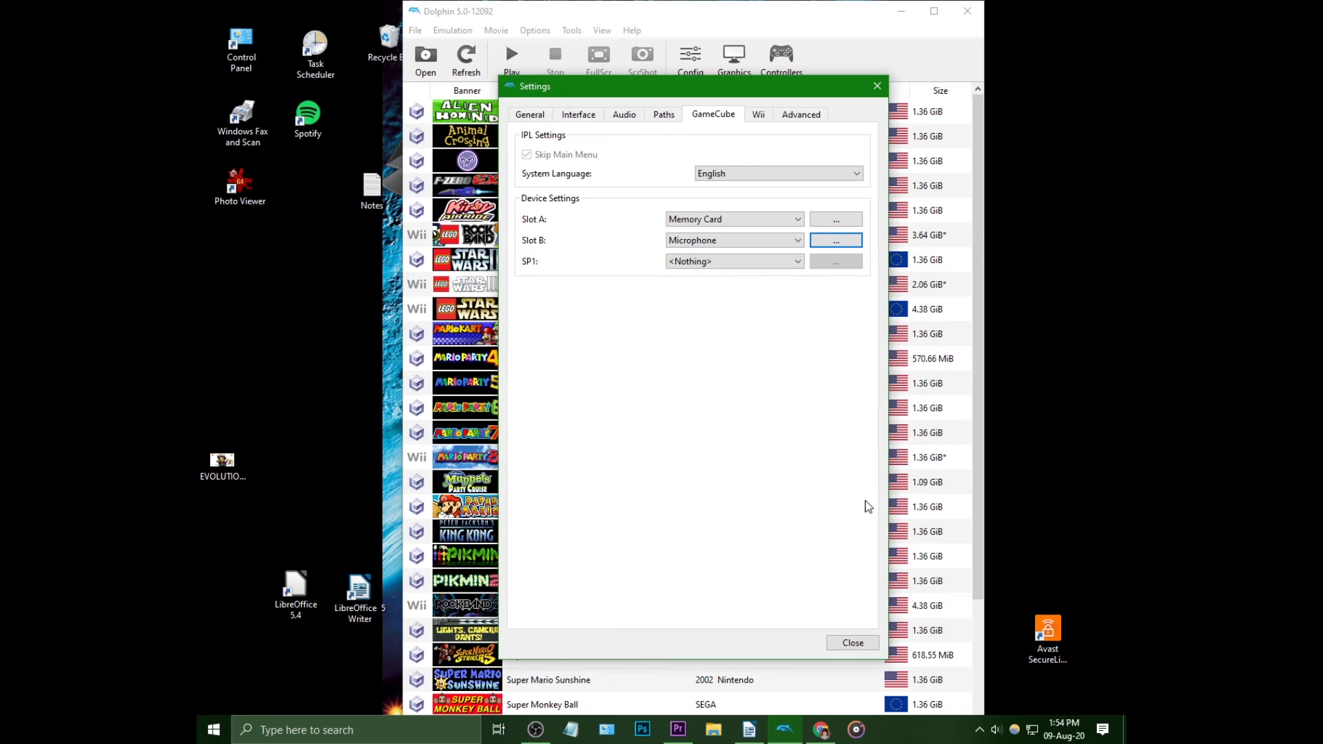
click(852, 642)
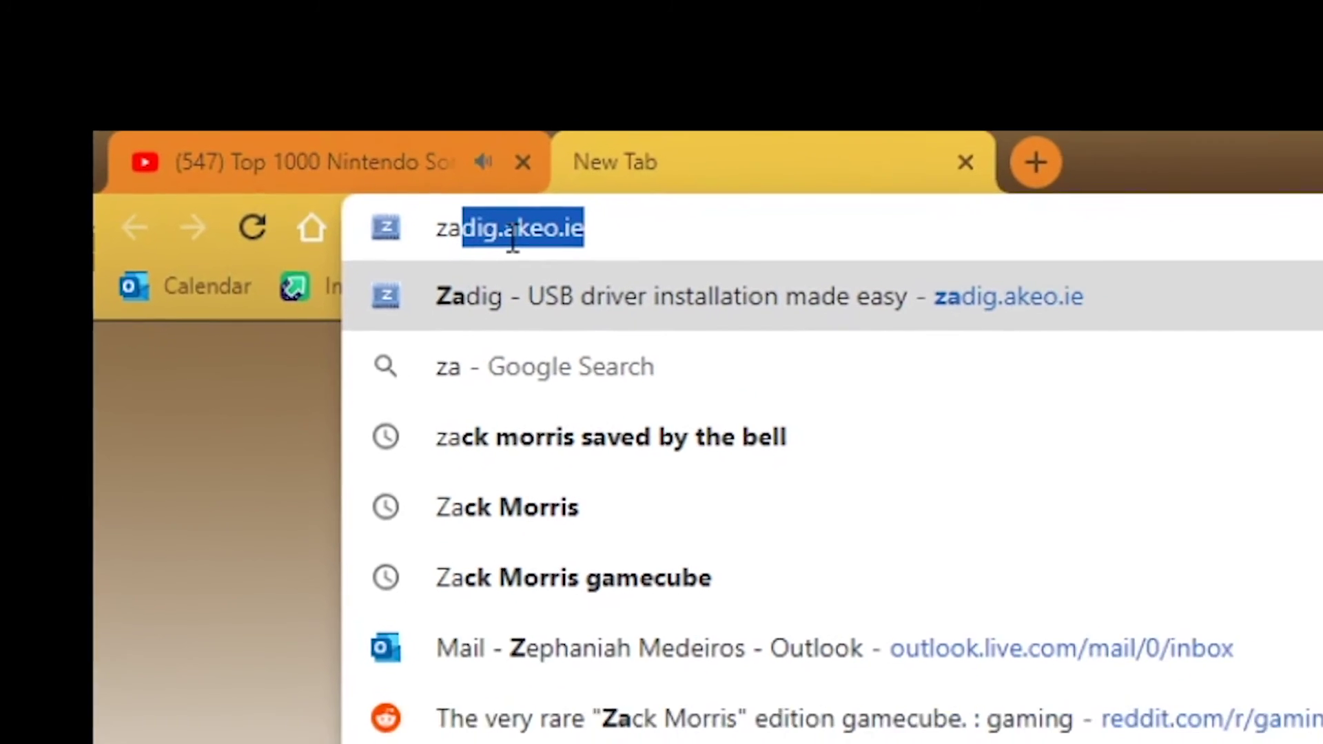
Step: Open zadig.akeo.ie in the browser and go to its download section
text(dig.akeo.ie)
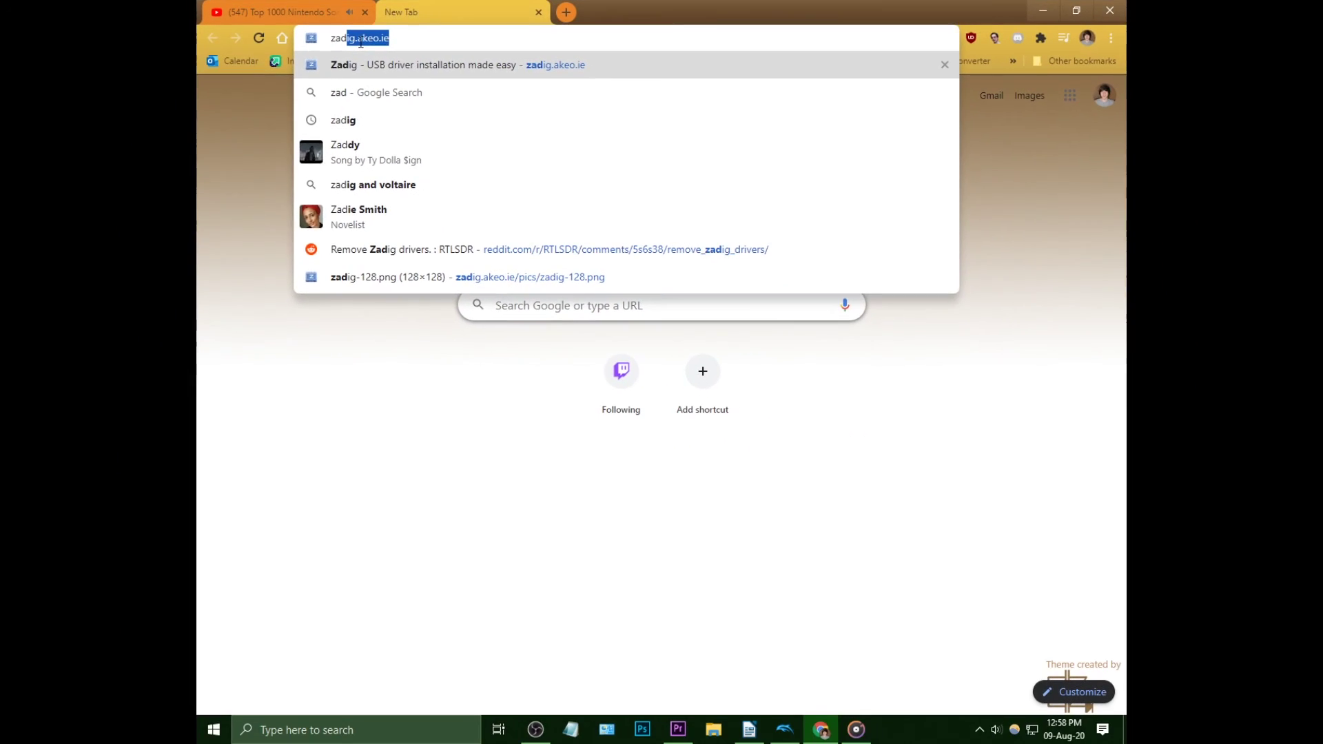
key(Return)
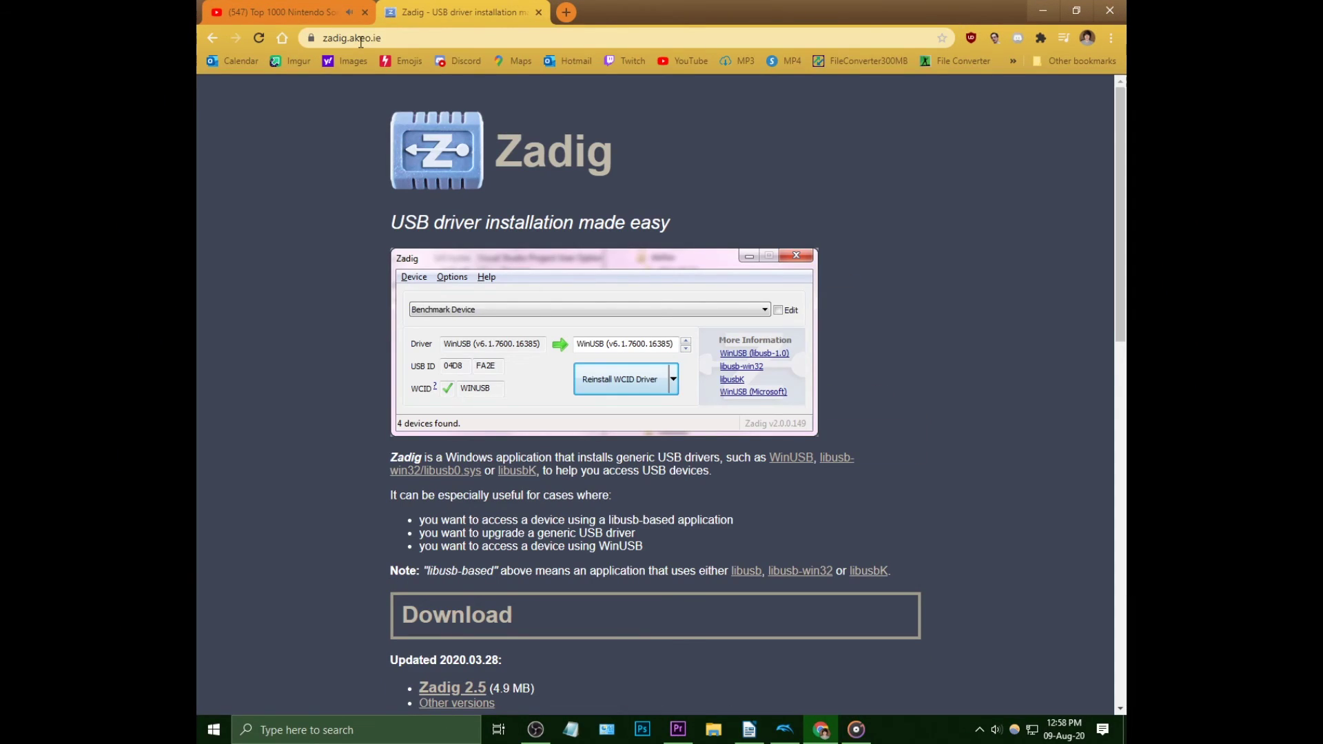
scroll(603, 414, down, 4)
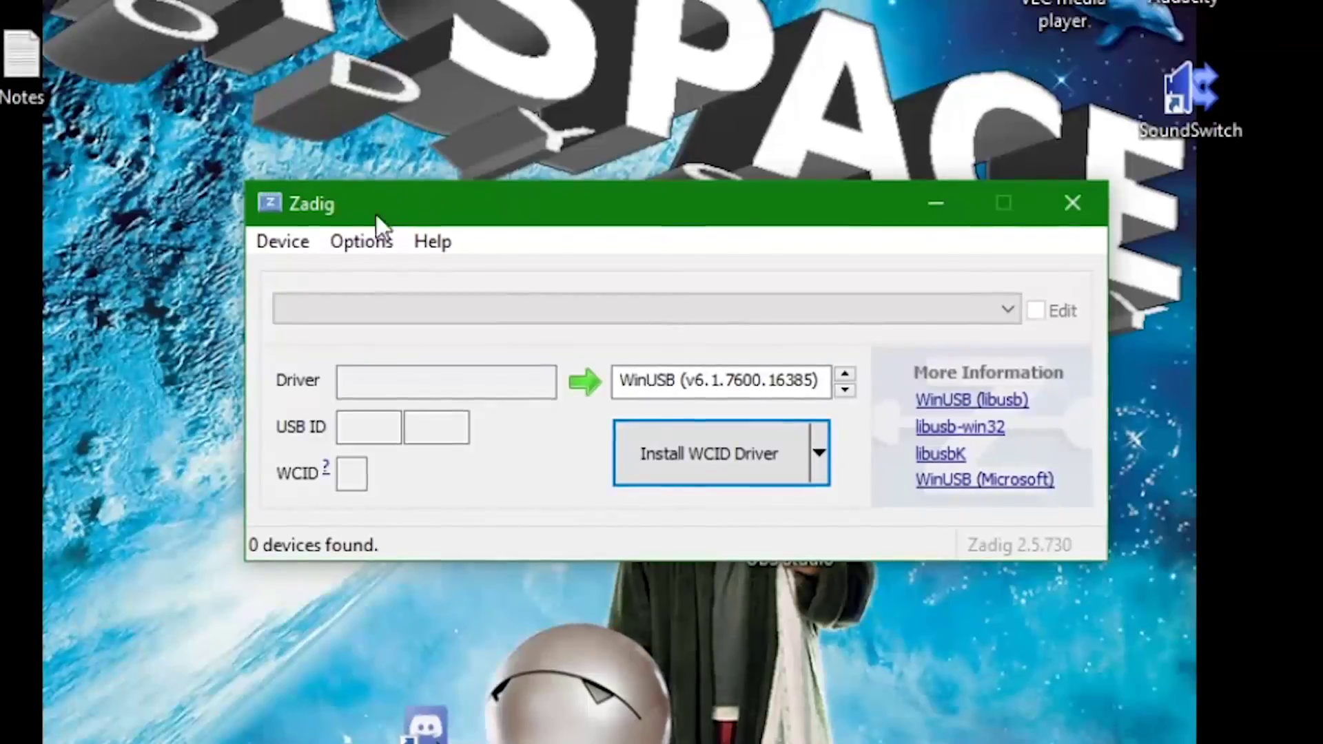
Step: In Zadig, enable the List All Devices option
click(359, 241)
click(369, 274)
click(363, 241)
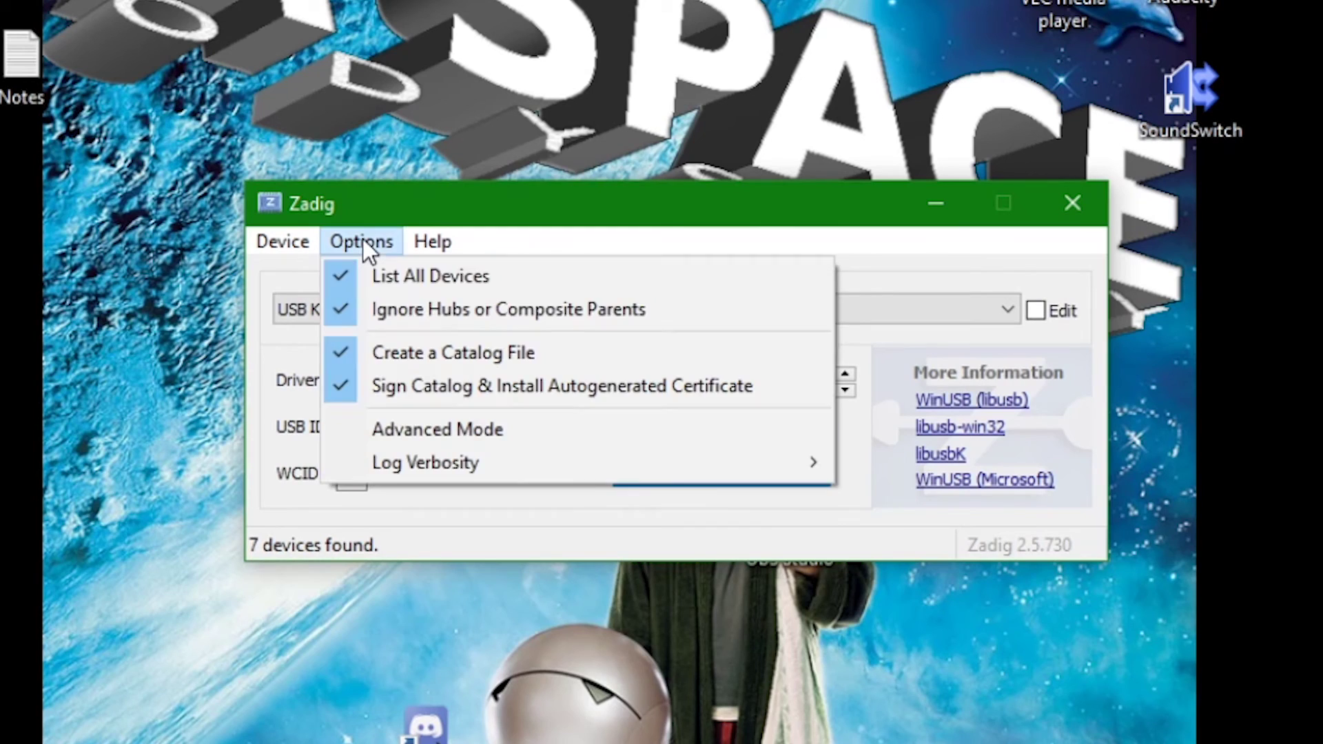
click(383, 246)
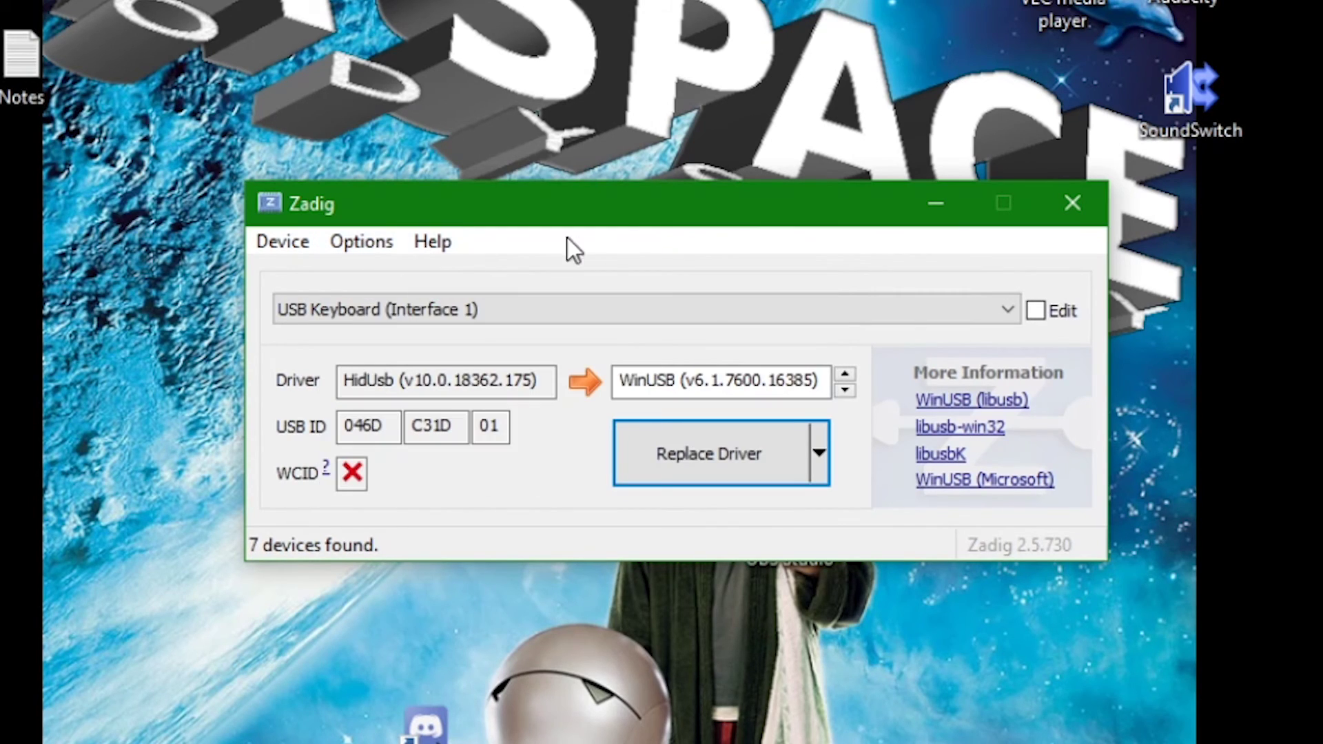
Step: Choose USB Microphone (Interface 0) as the device whose driver is replaced
click(571, 308)
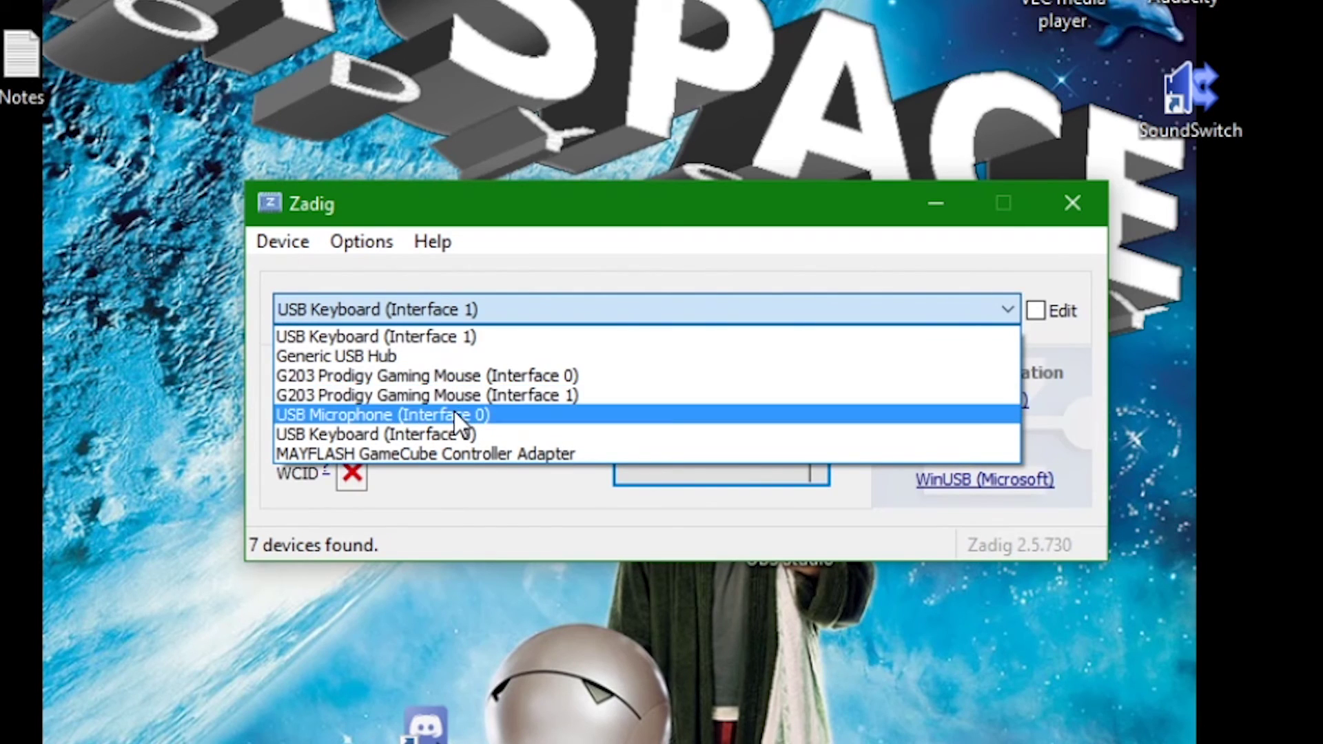
click(498, 416)
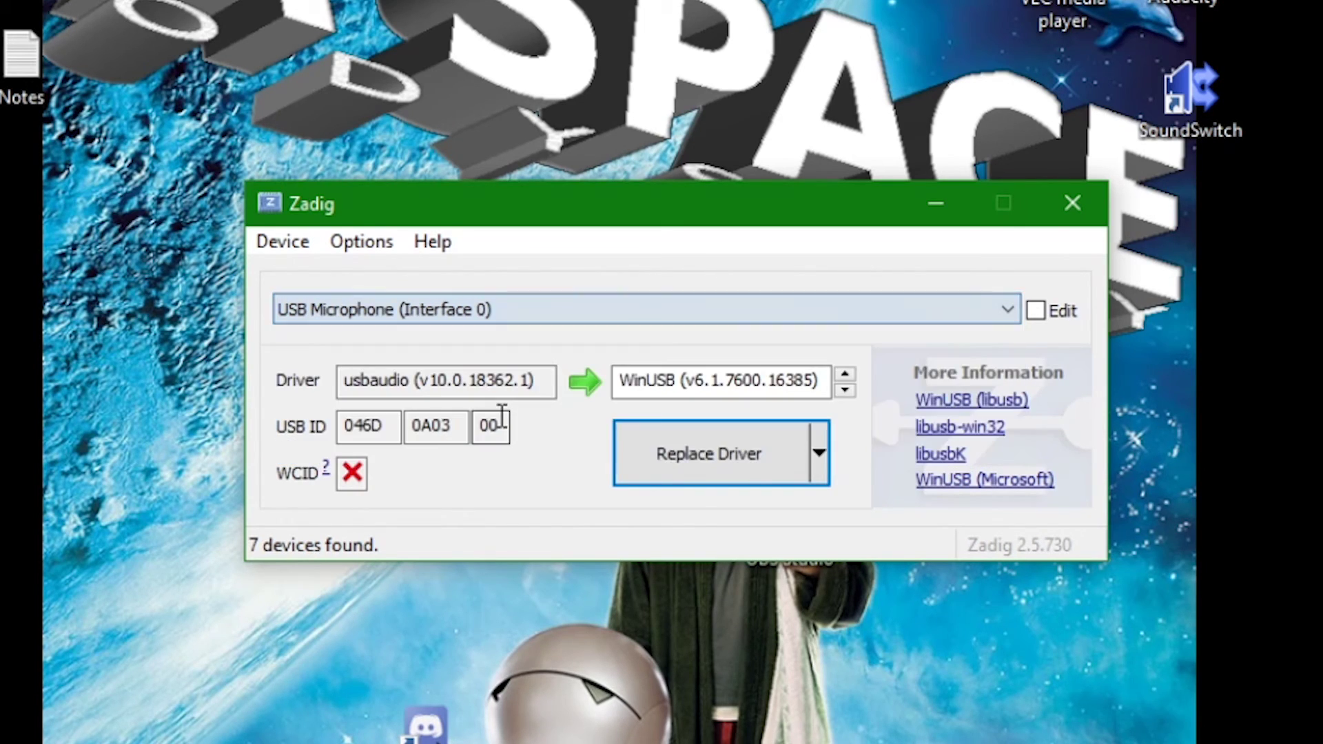
click(593, 311)
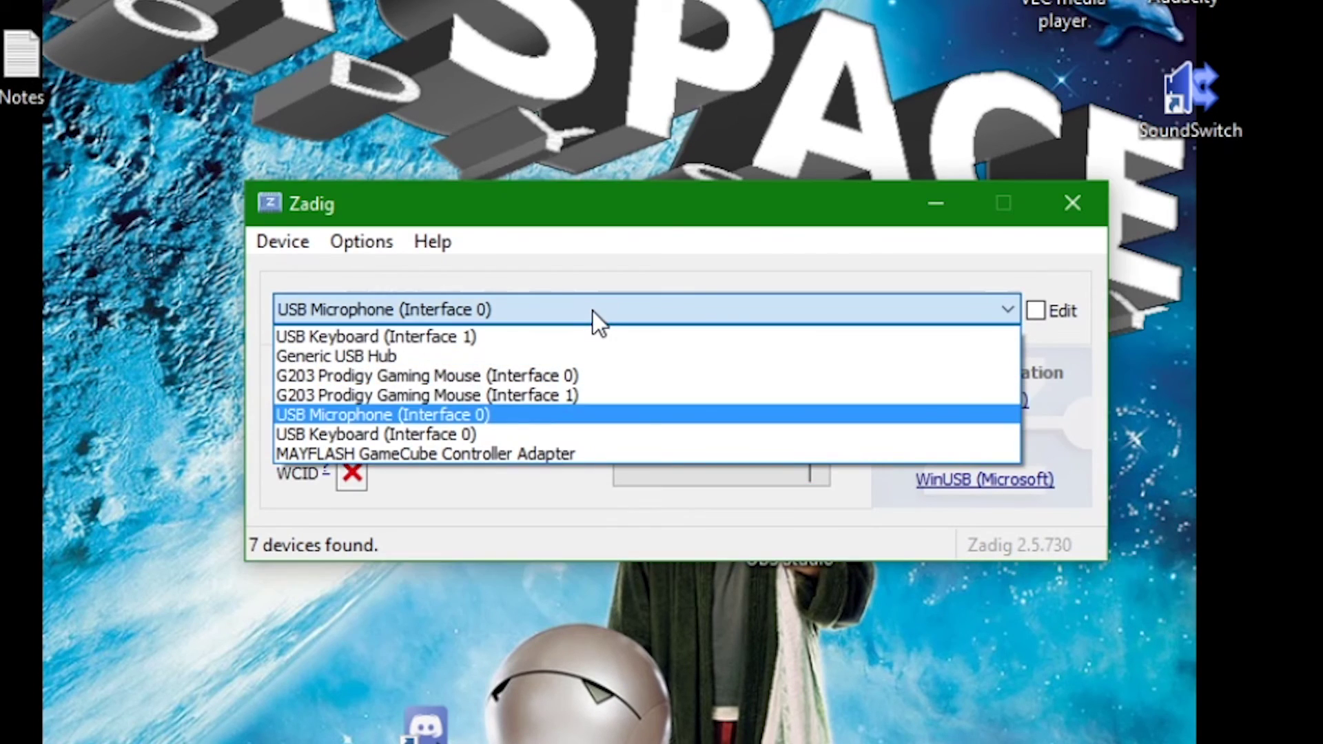
click(685, 304)
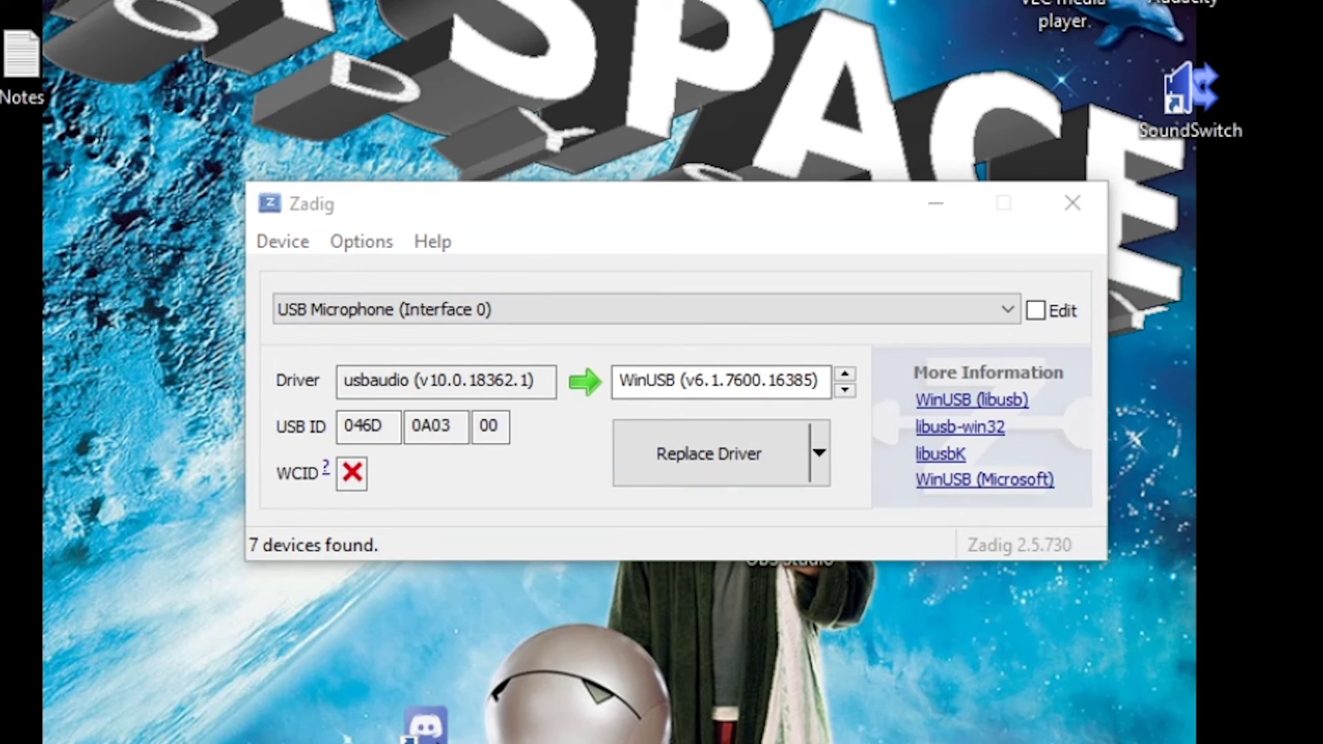
Step: Replace the USB microphone's driver with libusbK (v3.0.7.0) and dismiss the installation dialog
click(795, 334)
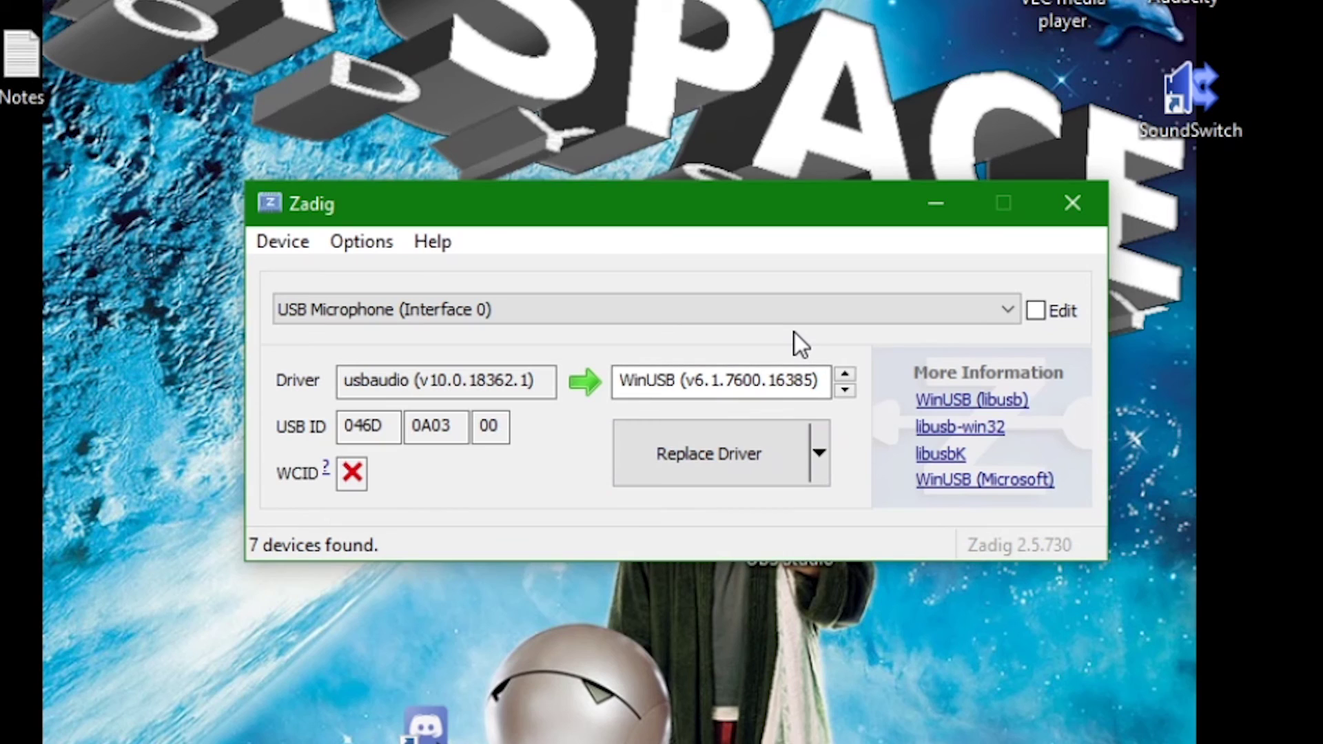
click(845, 391)
click(845, 391)
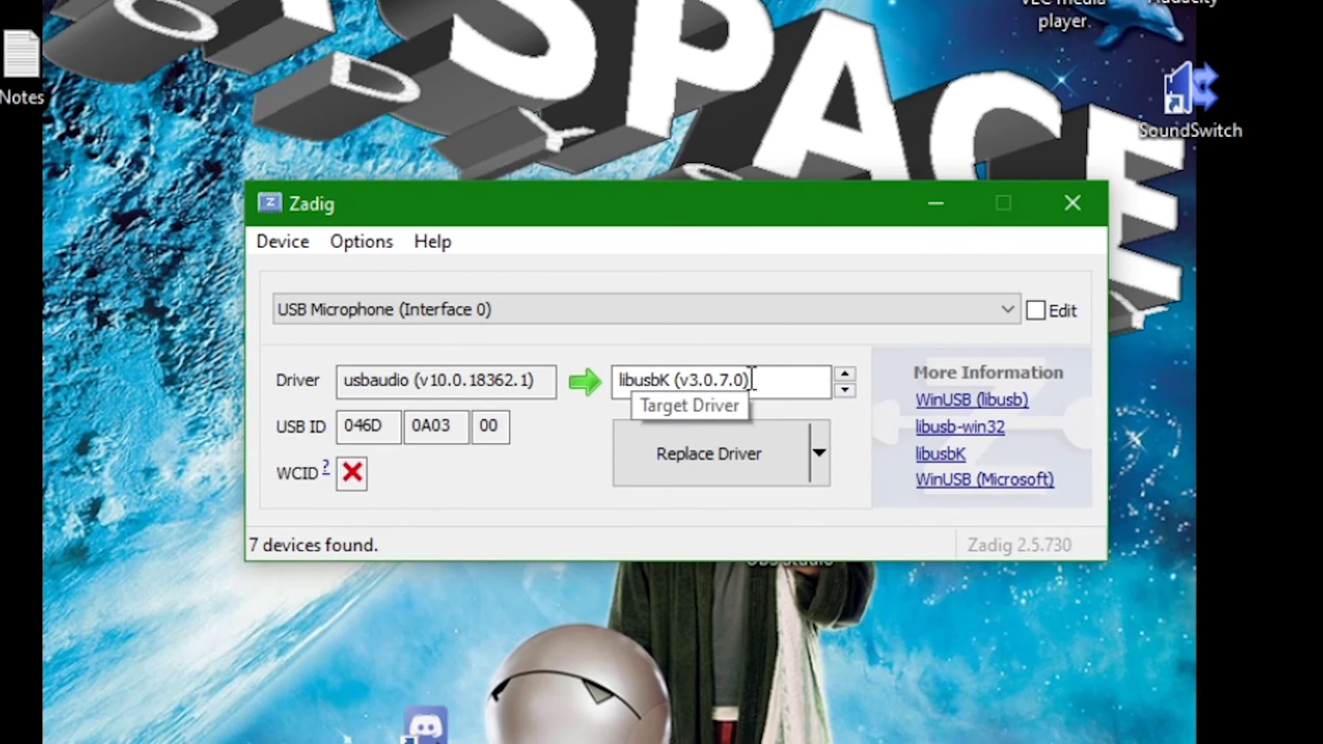
click(720, 468)
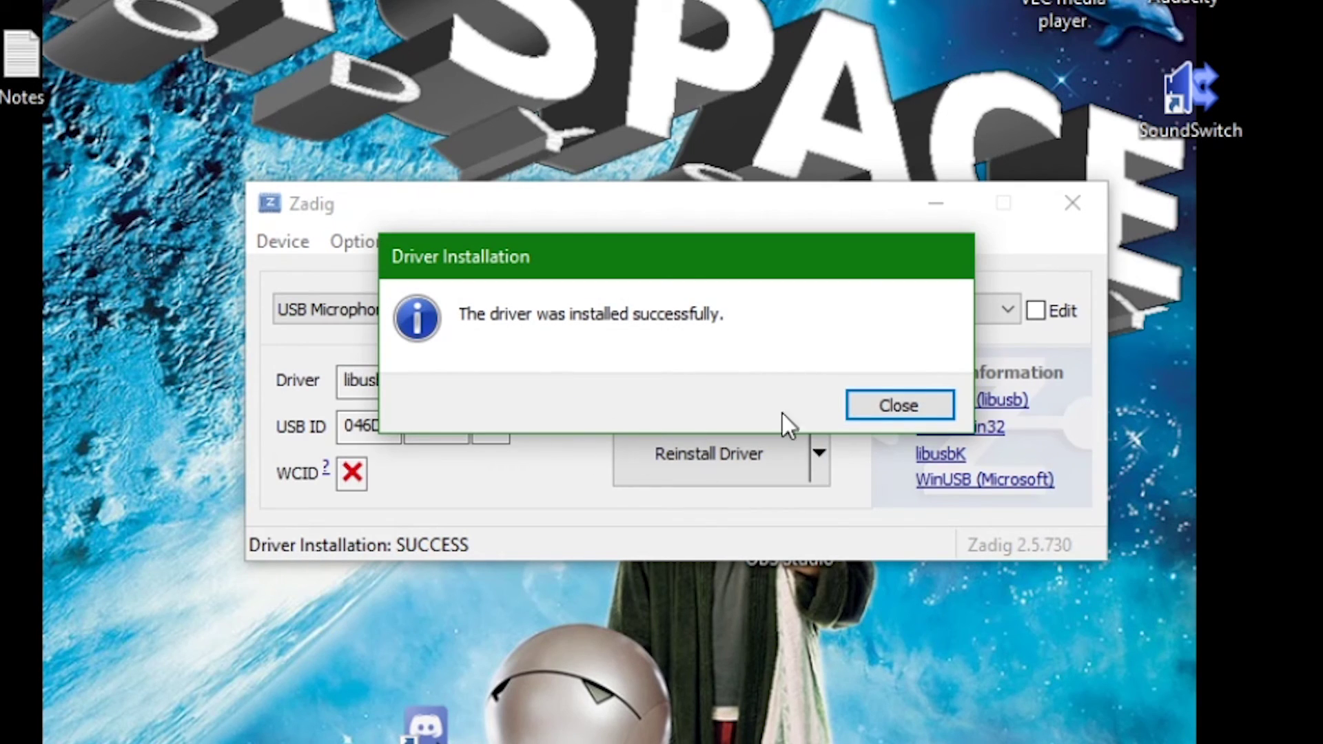
click(887, 407)
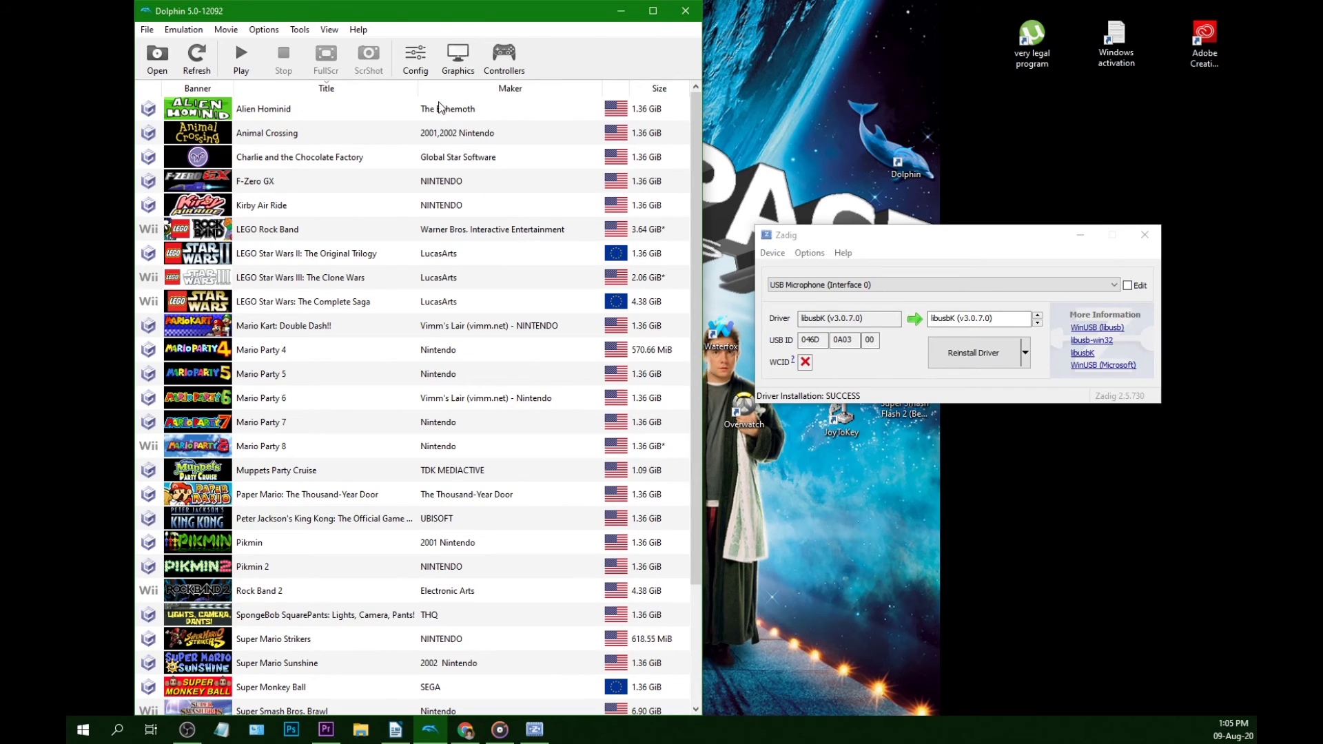
Step: In Dolphin's Wii settings, add the Logitech Microphone (046d:0a03) to the whitelisted USB passthrough devices
click(416, 55)
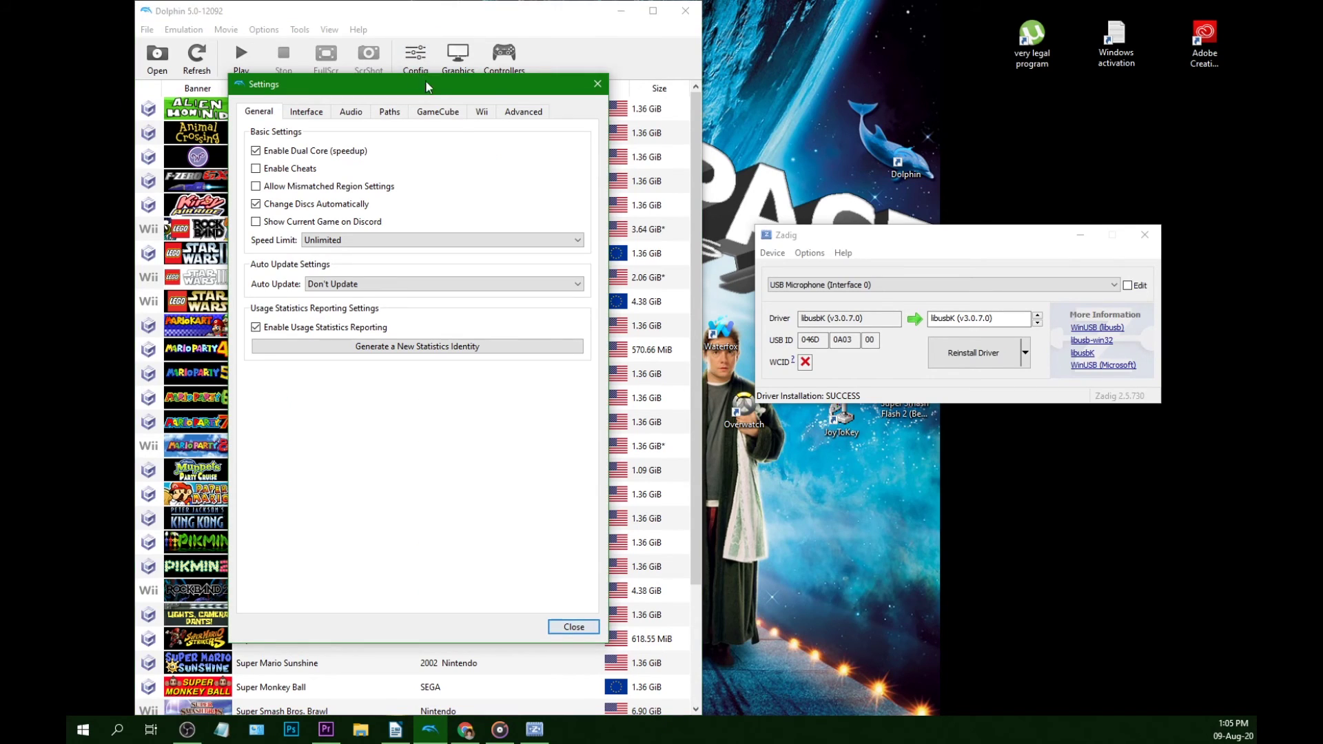
click(481, 111)
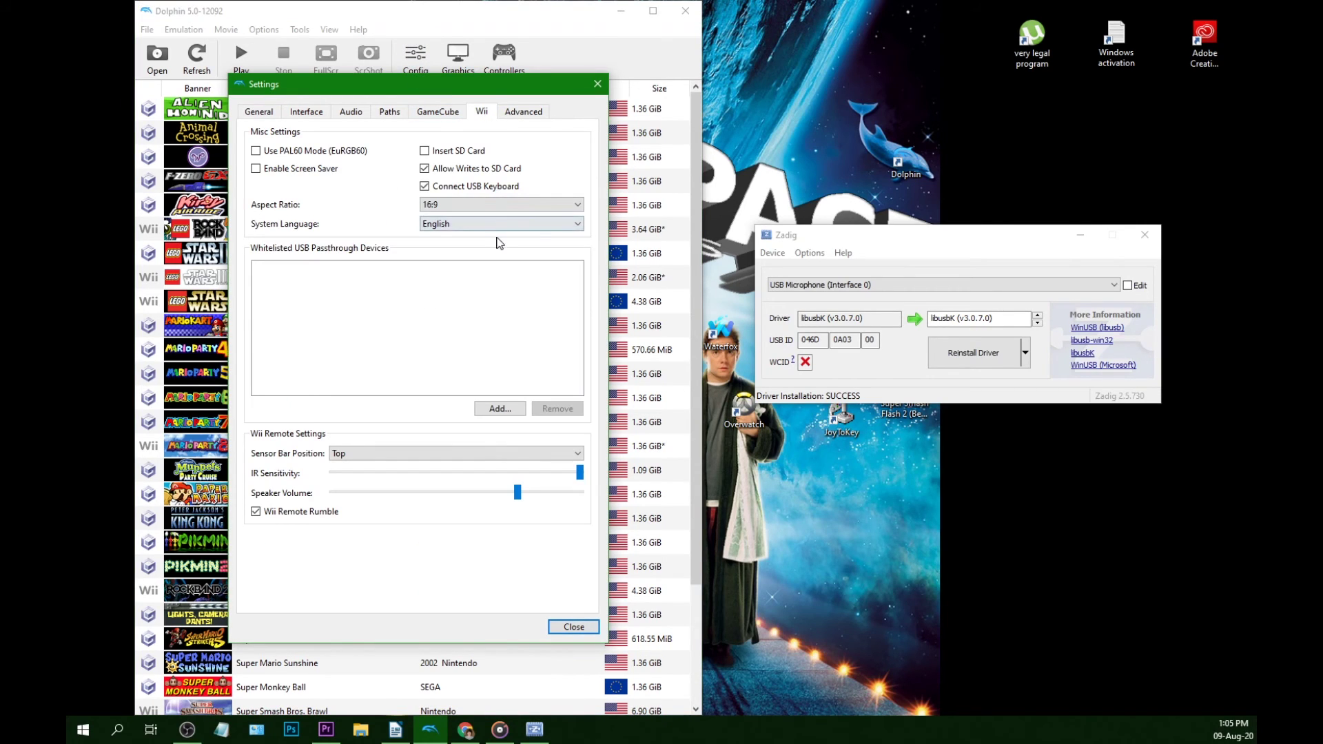
click(500, 409)
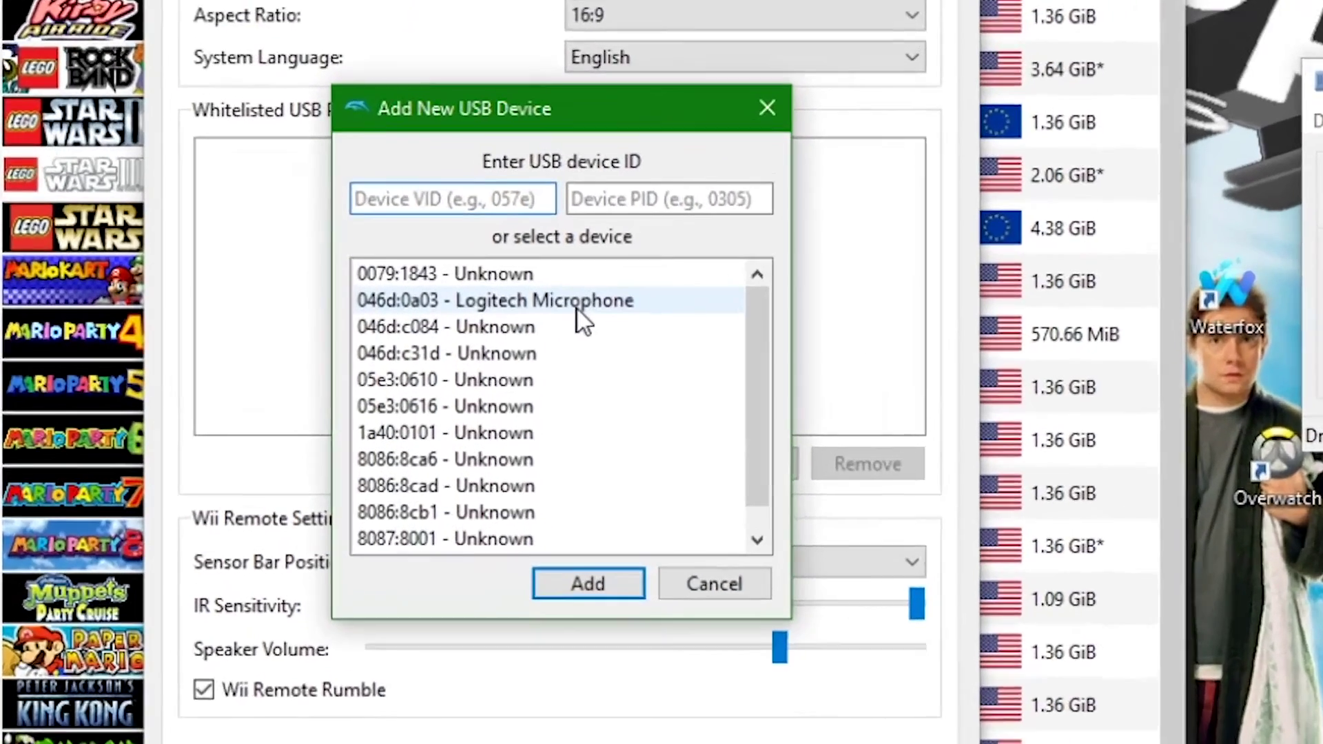
click(425, 337)
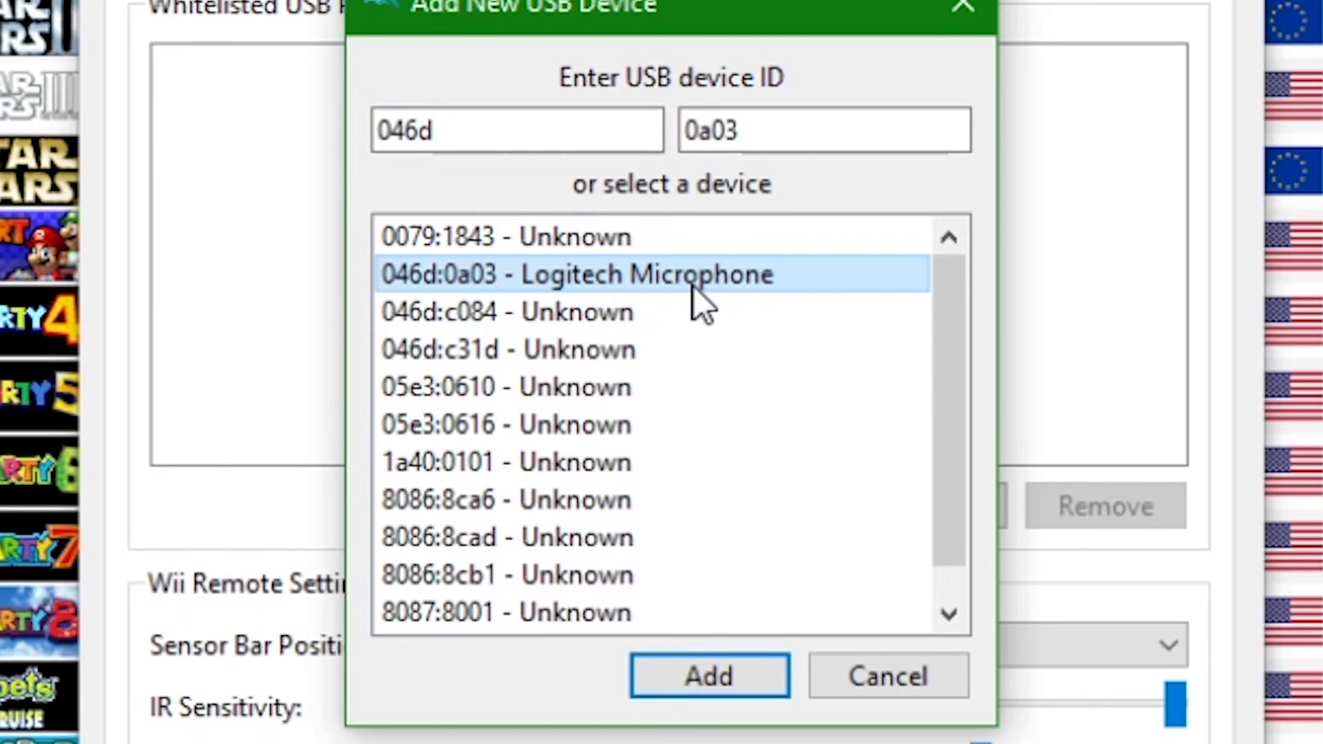
click(682, 689)
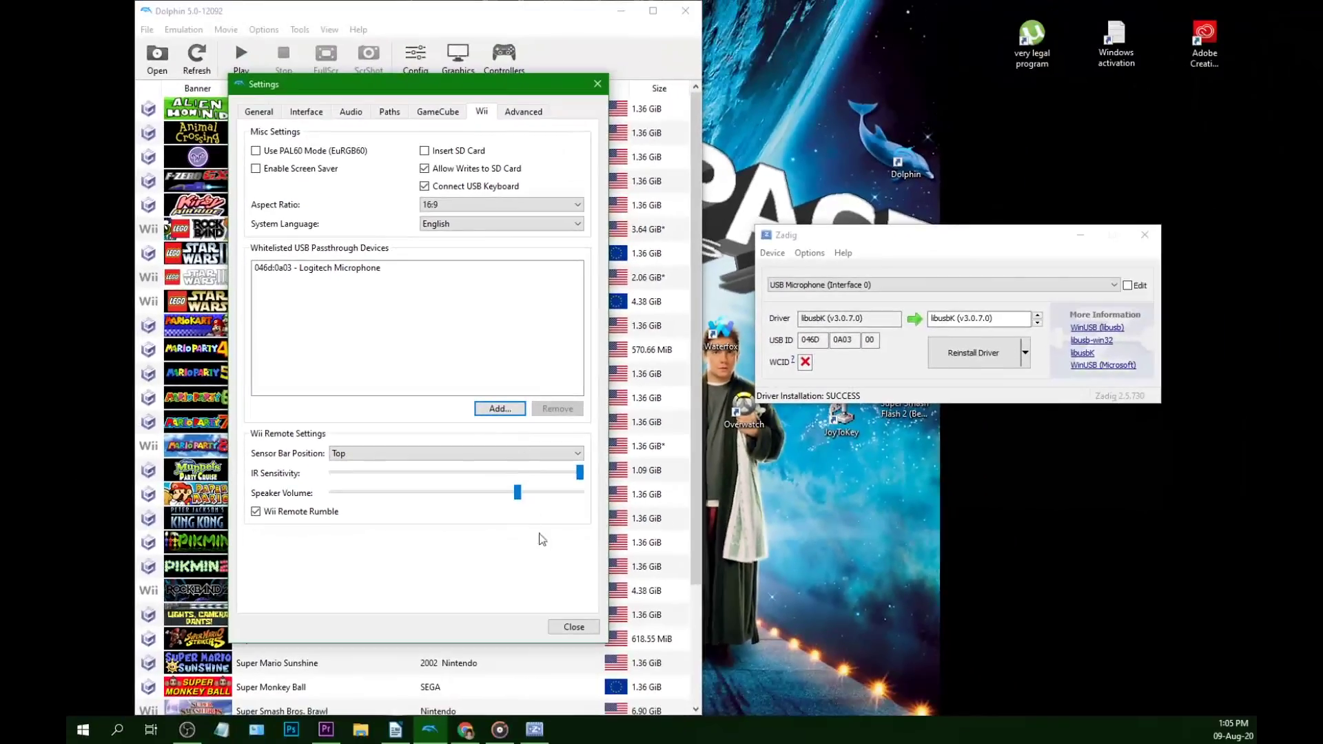
Step: In Device Manager, view the device instance path in the properties of USB Microphone (Interface 0) under libusbK USB Devices
click(606, 433)
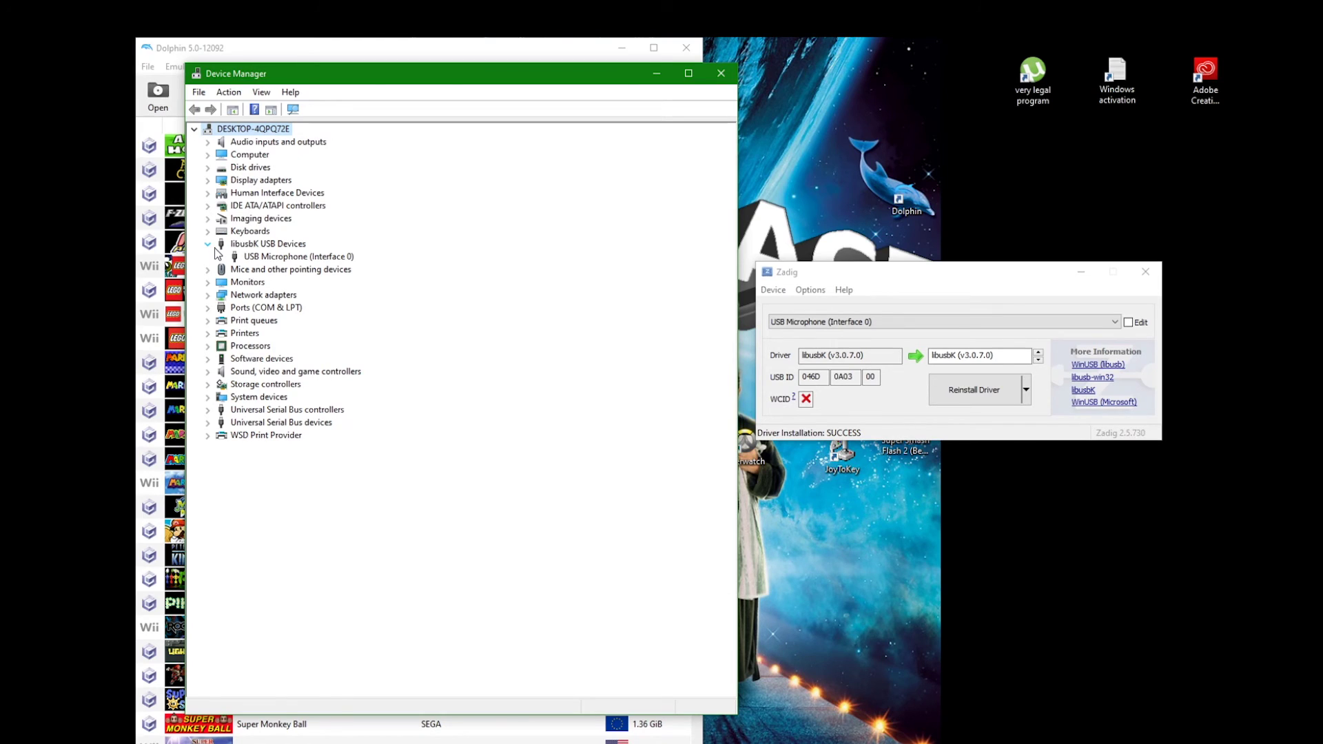
click(288, 260)
right_click(291, 262)
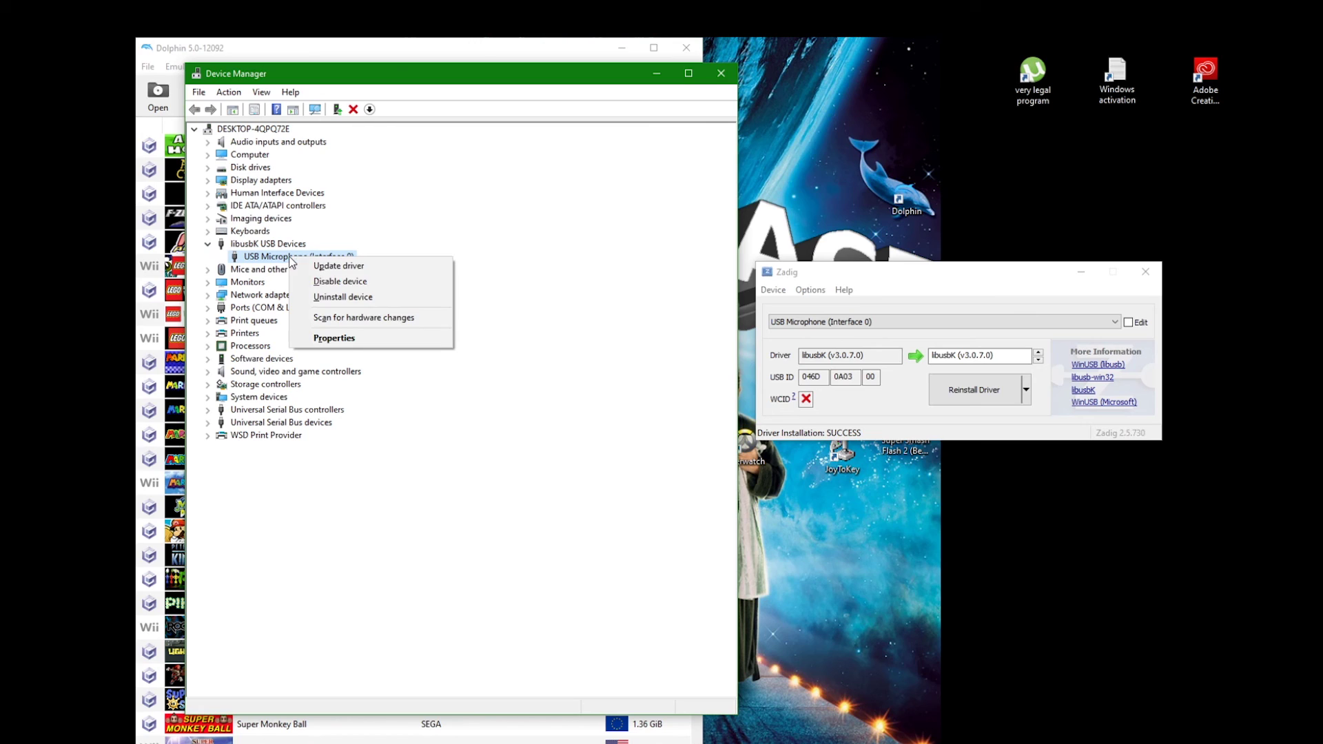
click(358, 337)
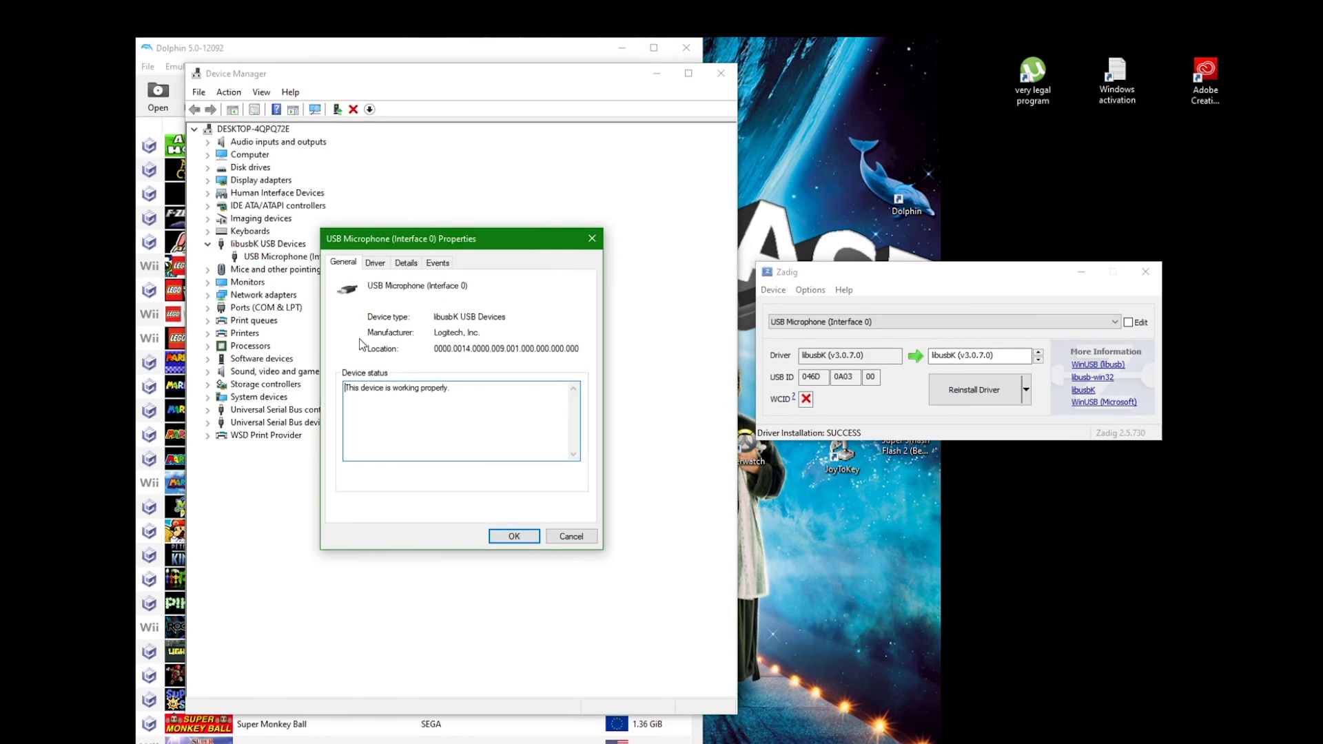
click(400, 265)
click(431, 330)
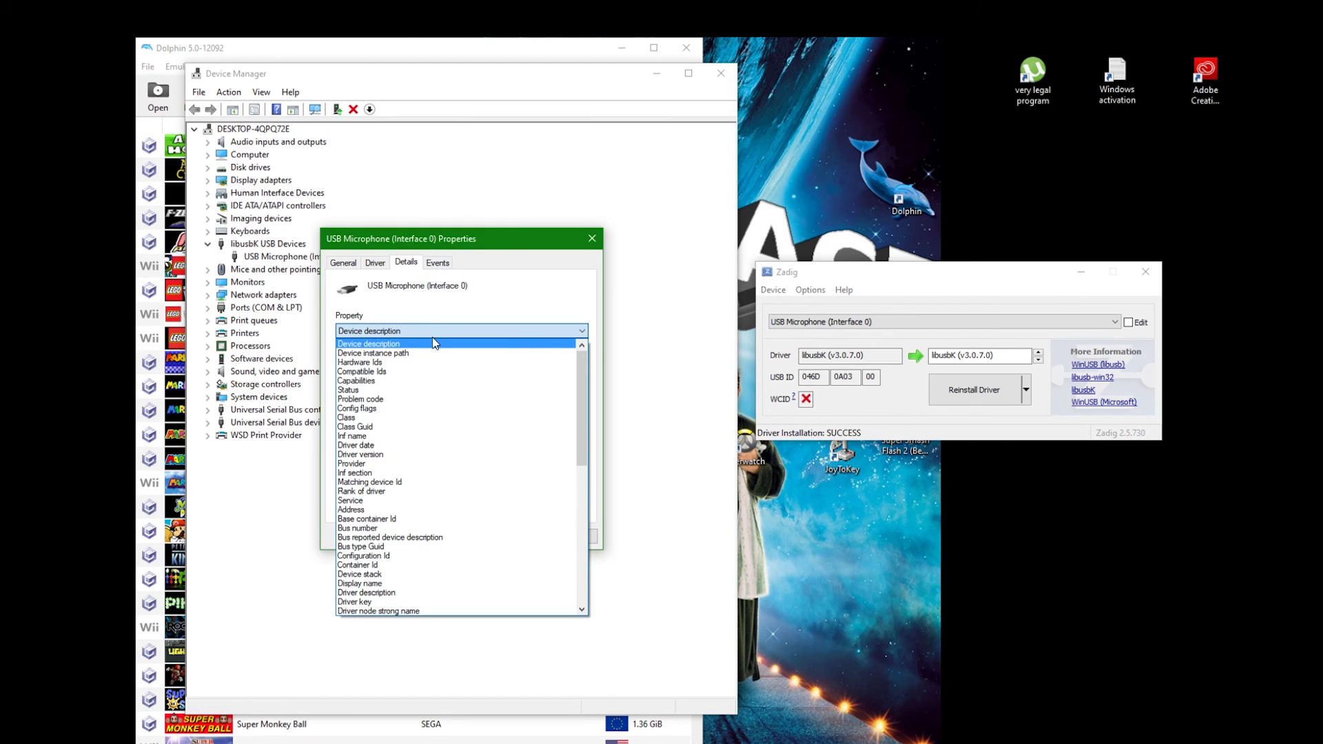
click(432, 353)
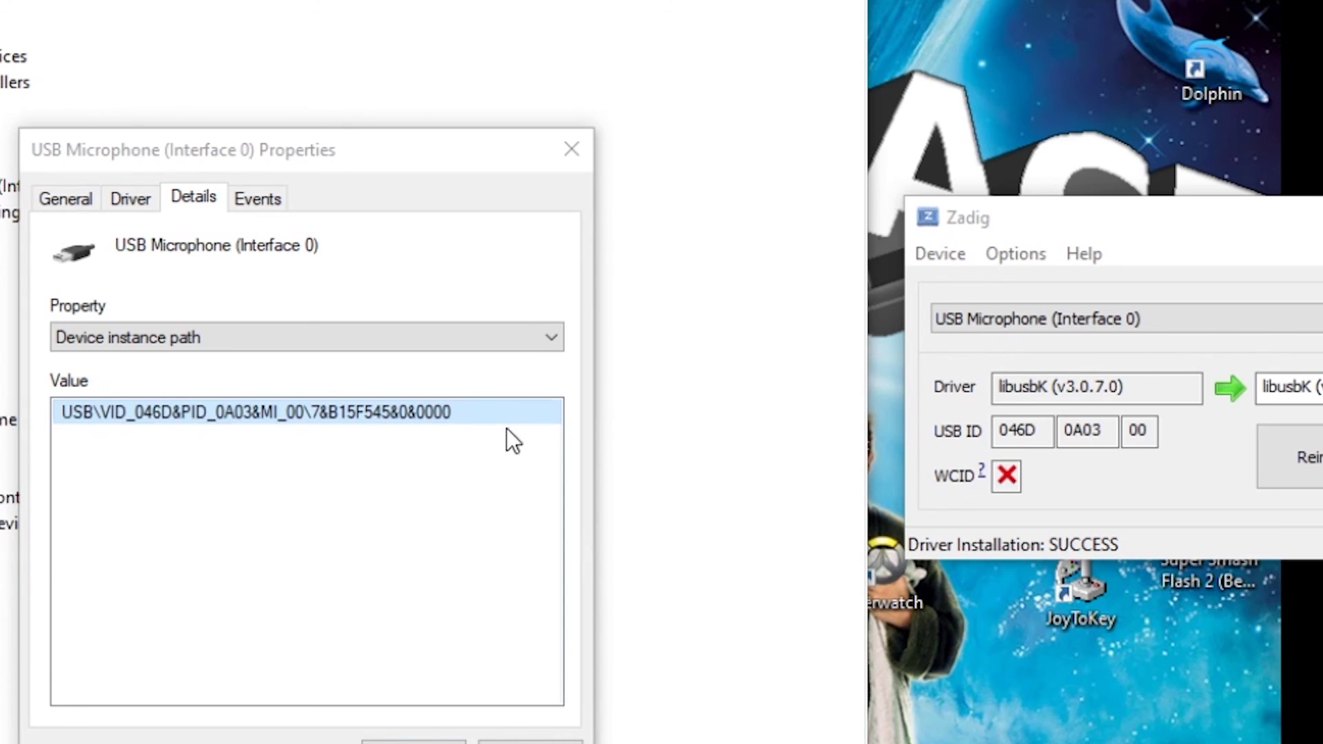
click(425, 489)
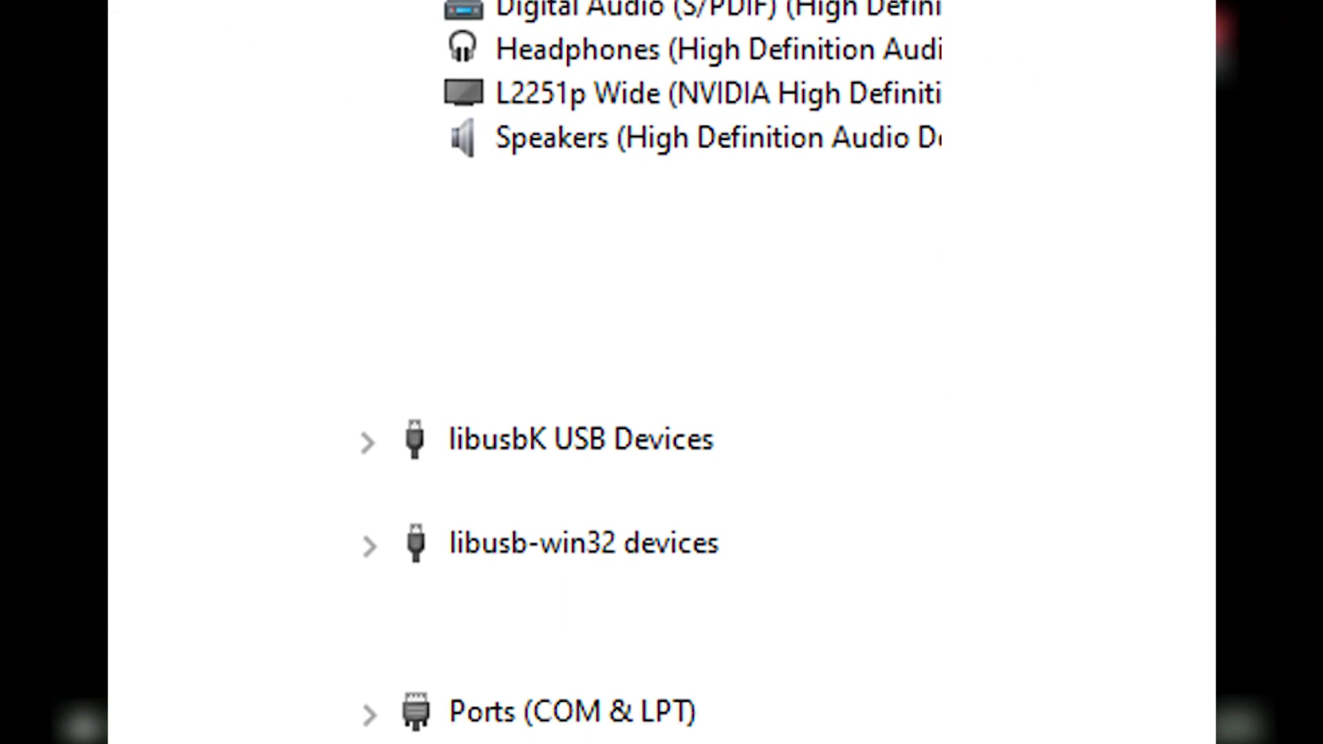
Step: Expand the Universal Serial Bus controllers, Ports (COM & LPT) and libusbK USB Devices categories in Device Manager
scroll(651, 372, down, 1)
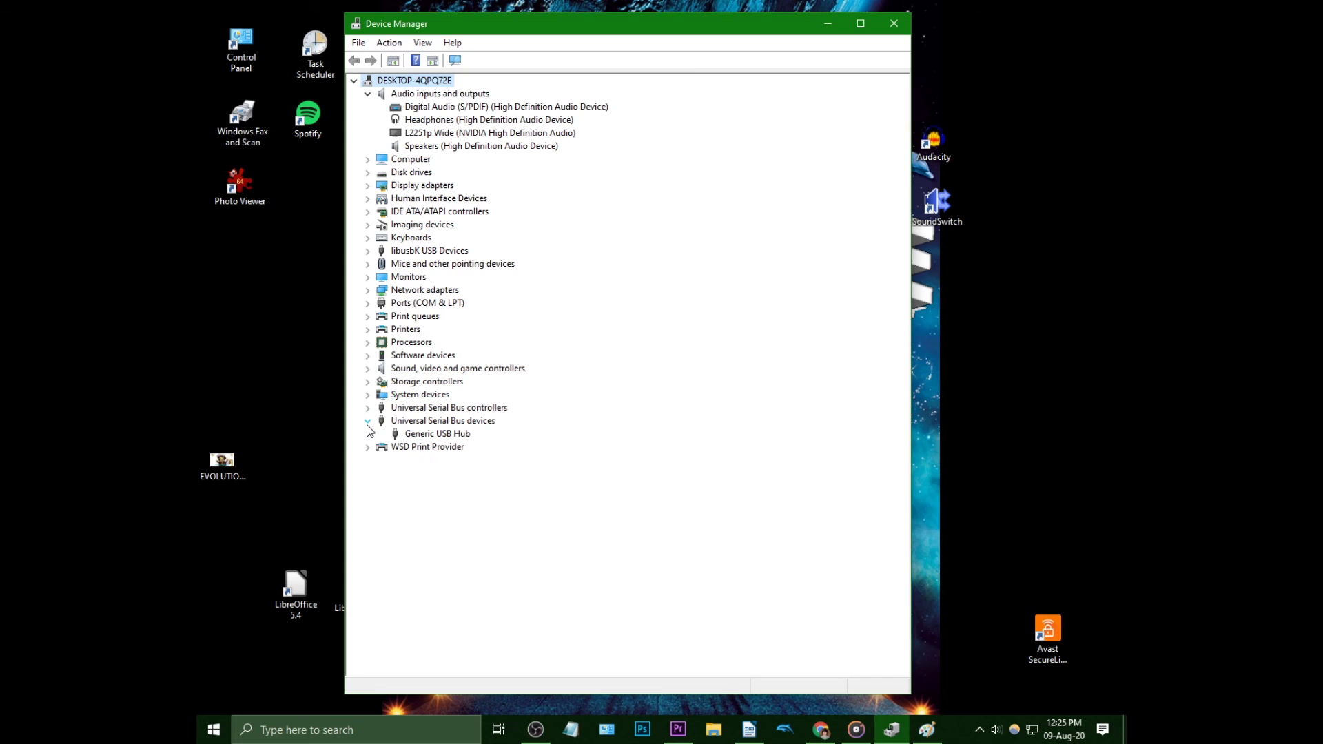
click(367, 407)
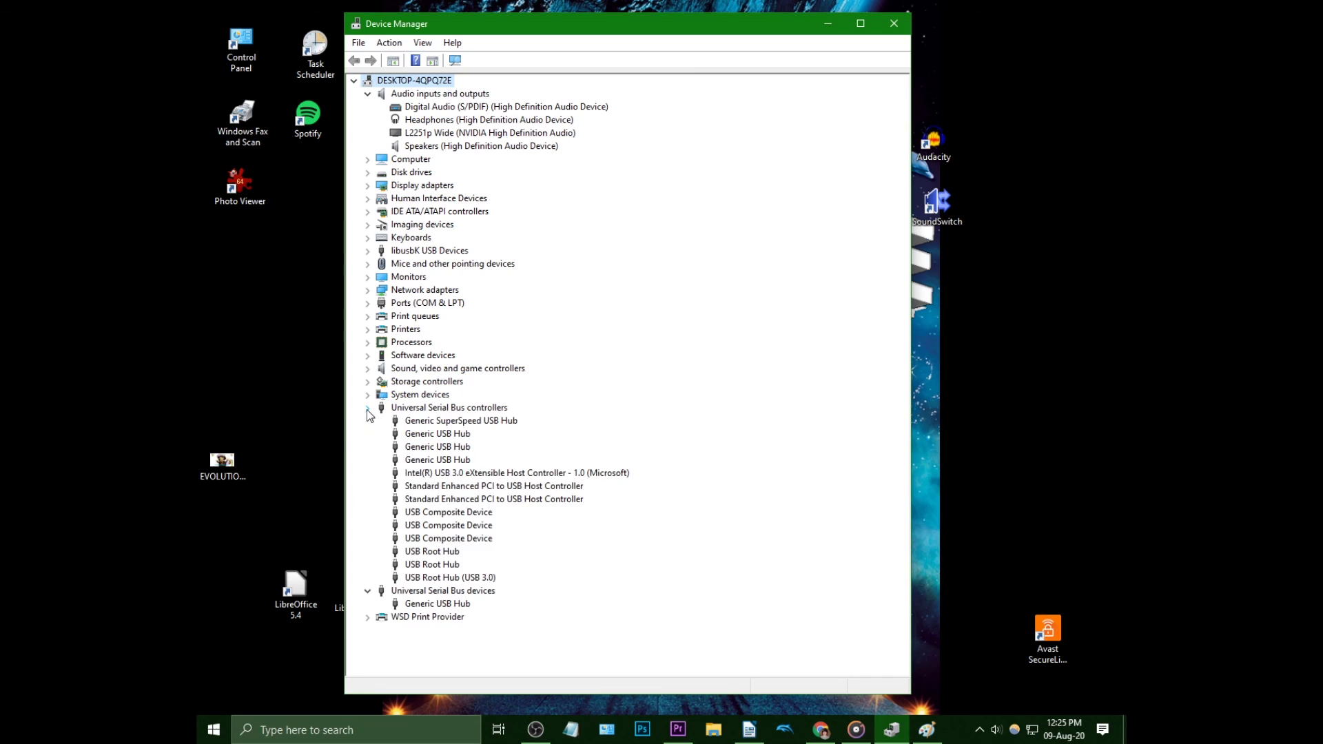
click(367, 303)
click(368, 251)
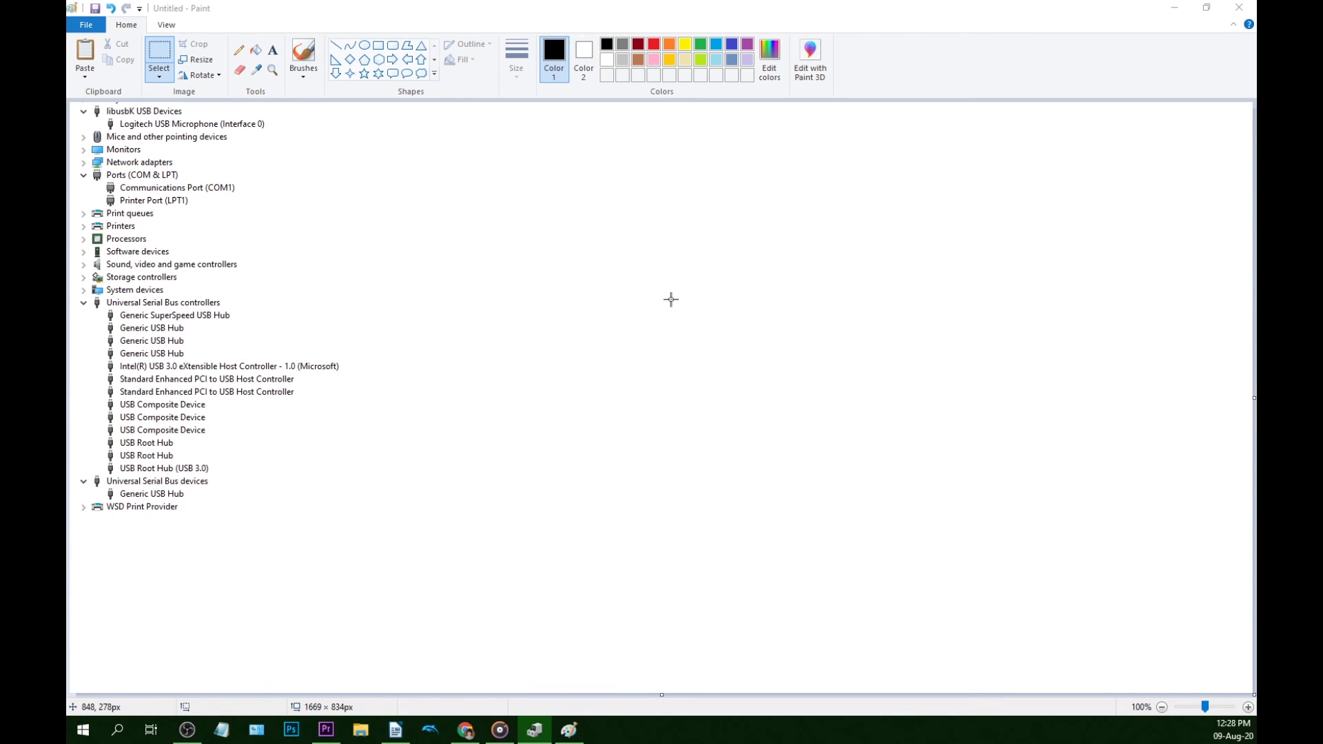
Step: In Paint, paste the Device Manager screenshot, move it aside, and reposition a selected part of the device list
click(650, 258)
key(ctrl+v)
mouse_move(263, 242)
mouse_down()
mouse_move(530, 288)
mouse_move(581, 248)
mouse_move(446, 229)
mouse_up()
click(74, 104)
drag(73, 104, 301, 131)
drag(222, 135, 385, 270)
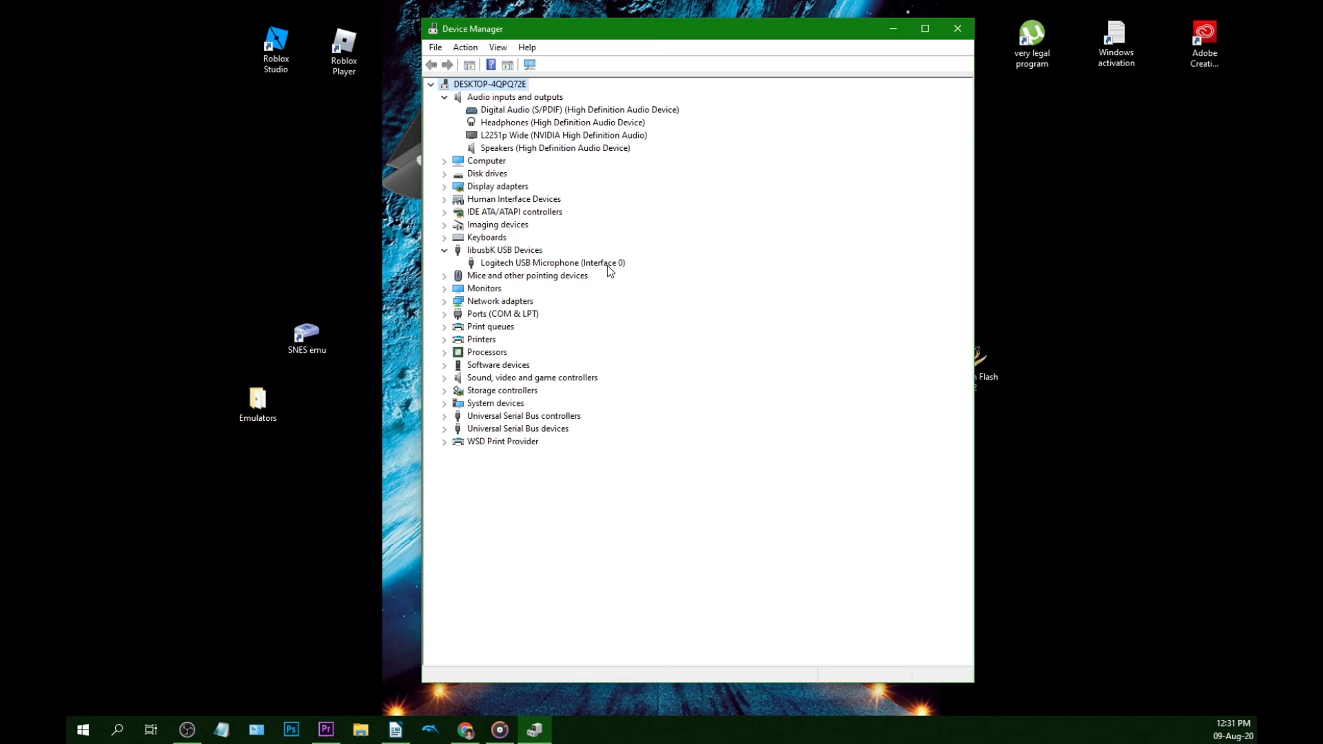
Step: In Device Manager, uninstall Logitech USB Microphone (Interface 0) with the option to delete its driver software
right_click(606, 266)
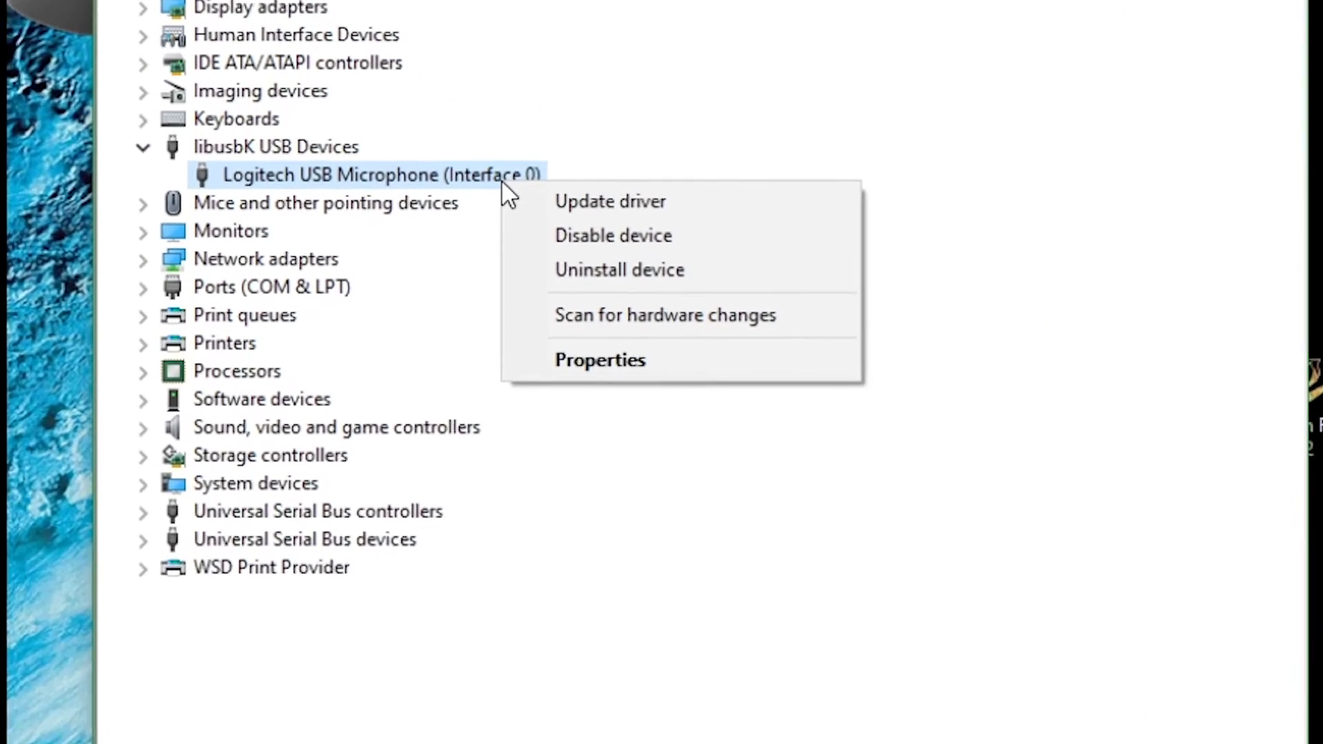
click(688, 273)
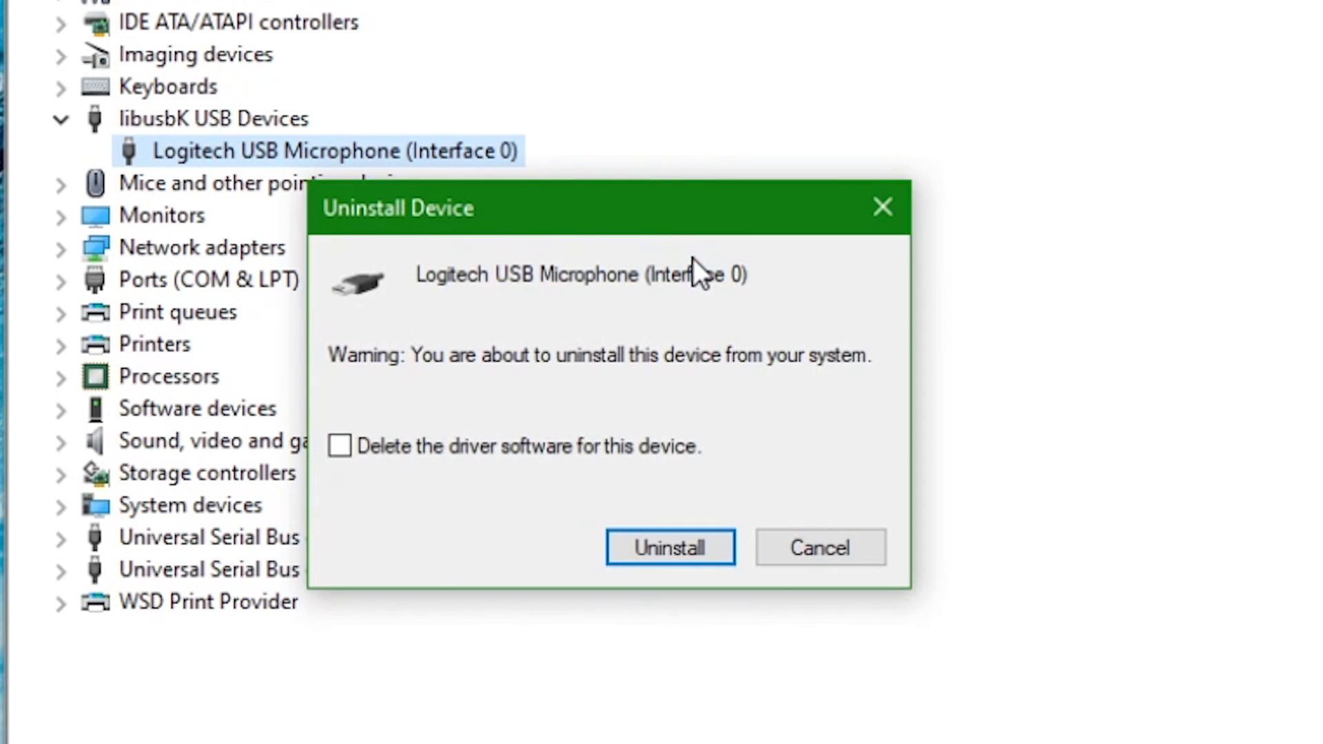
click(702, 455)
click(692, 548)
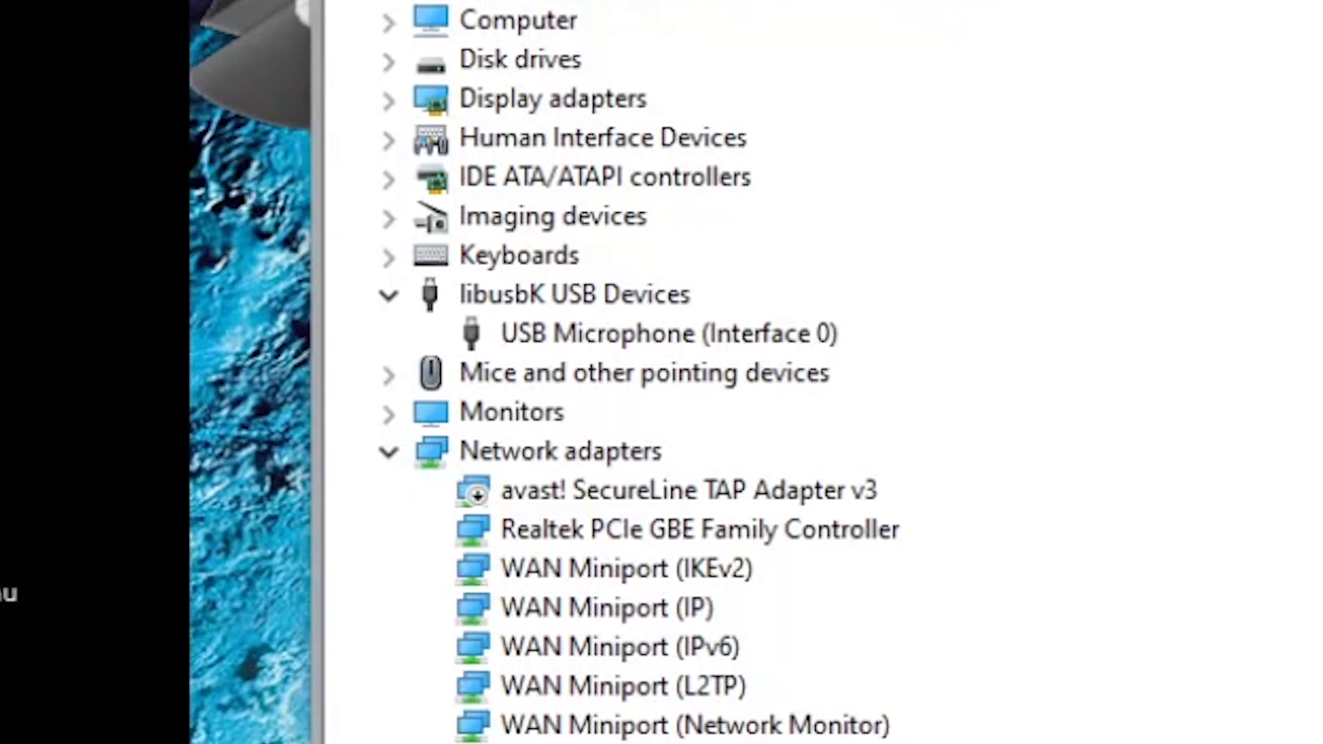
Step: Compare the microphone's entry under Audio inputs and outputs with the entry under libusbK USB Devices
click(644, 300)
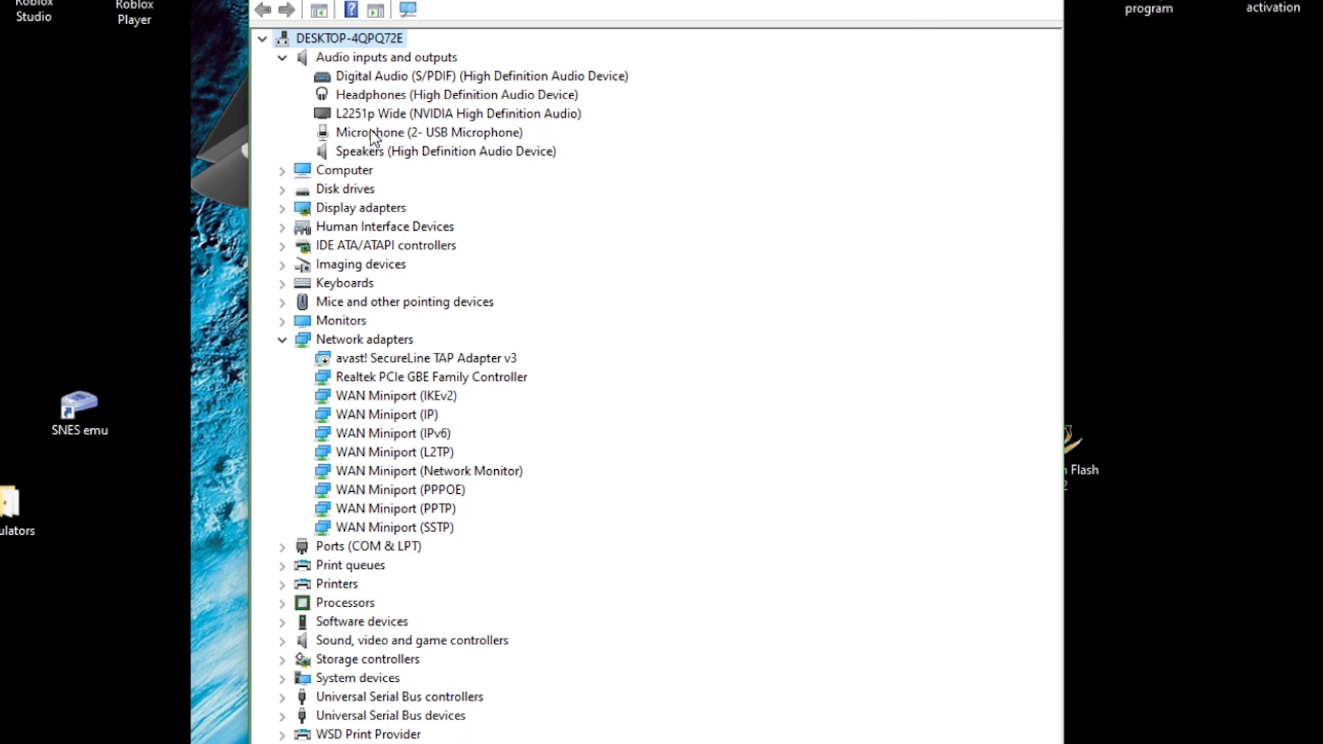
click(502, 134)
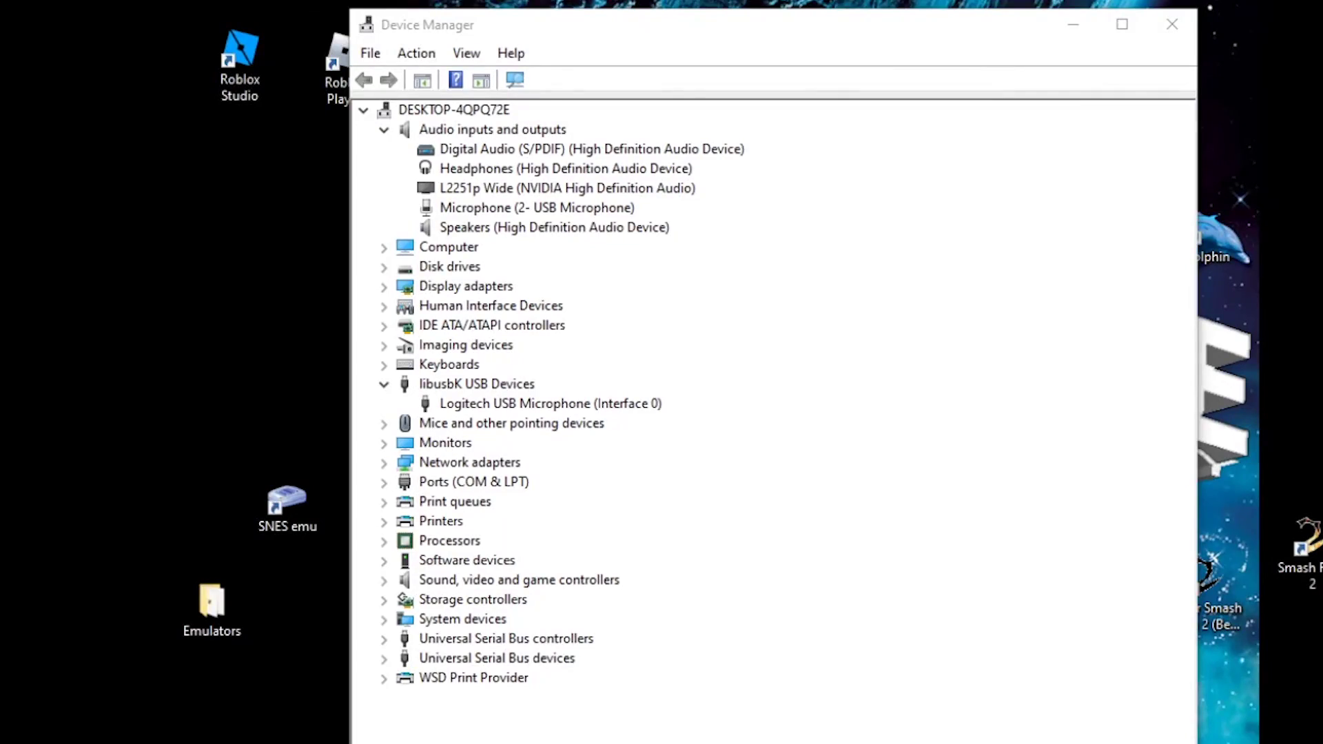
click(1010, 367)
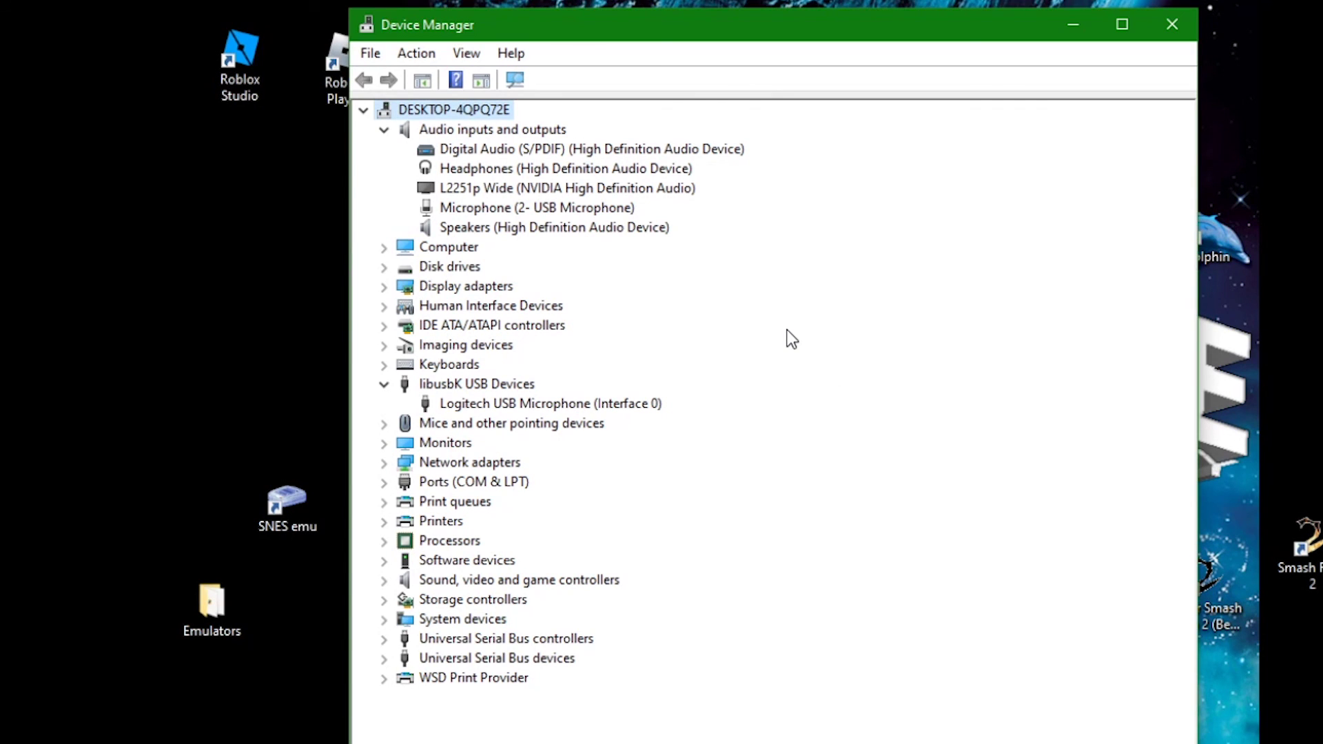
click(484, 210)
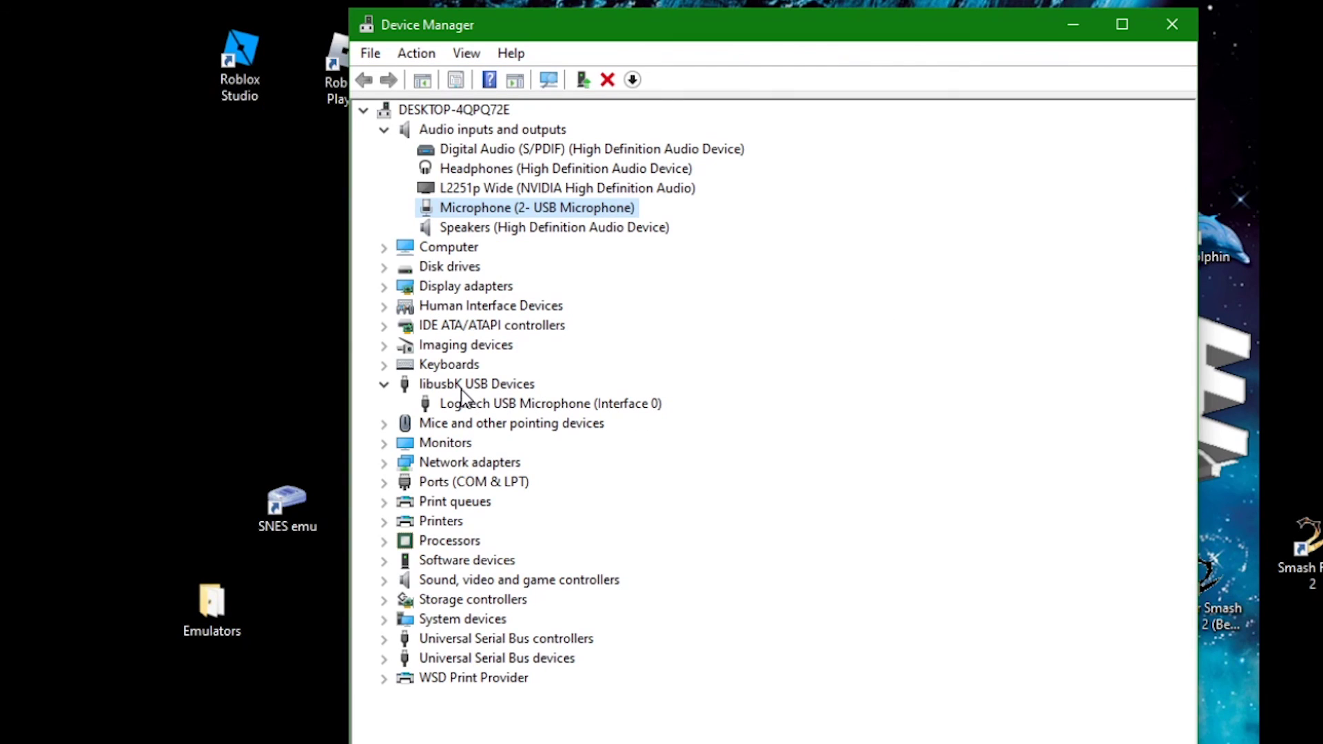
click(449, 386)
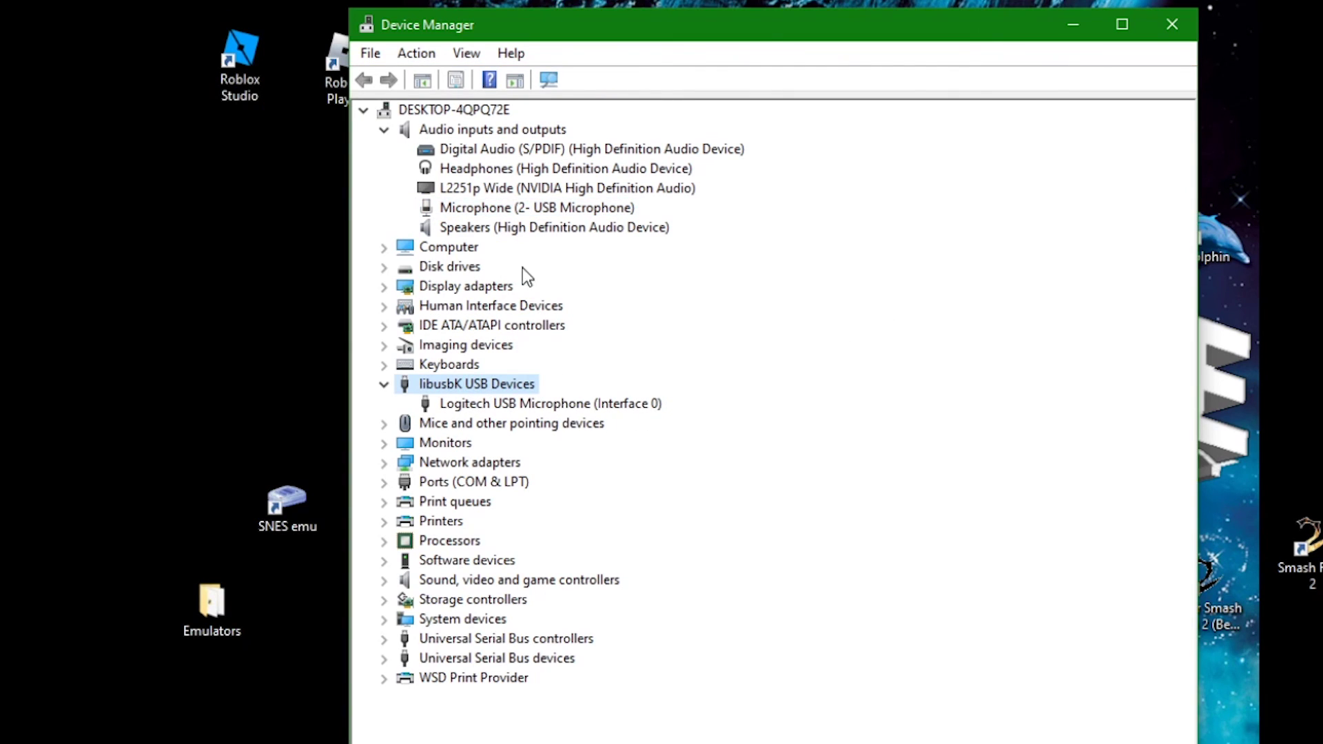
click(514, 210)
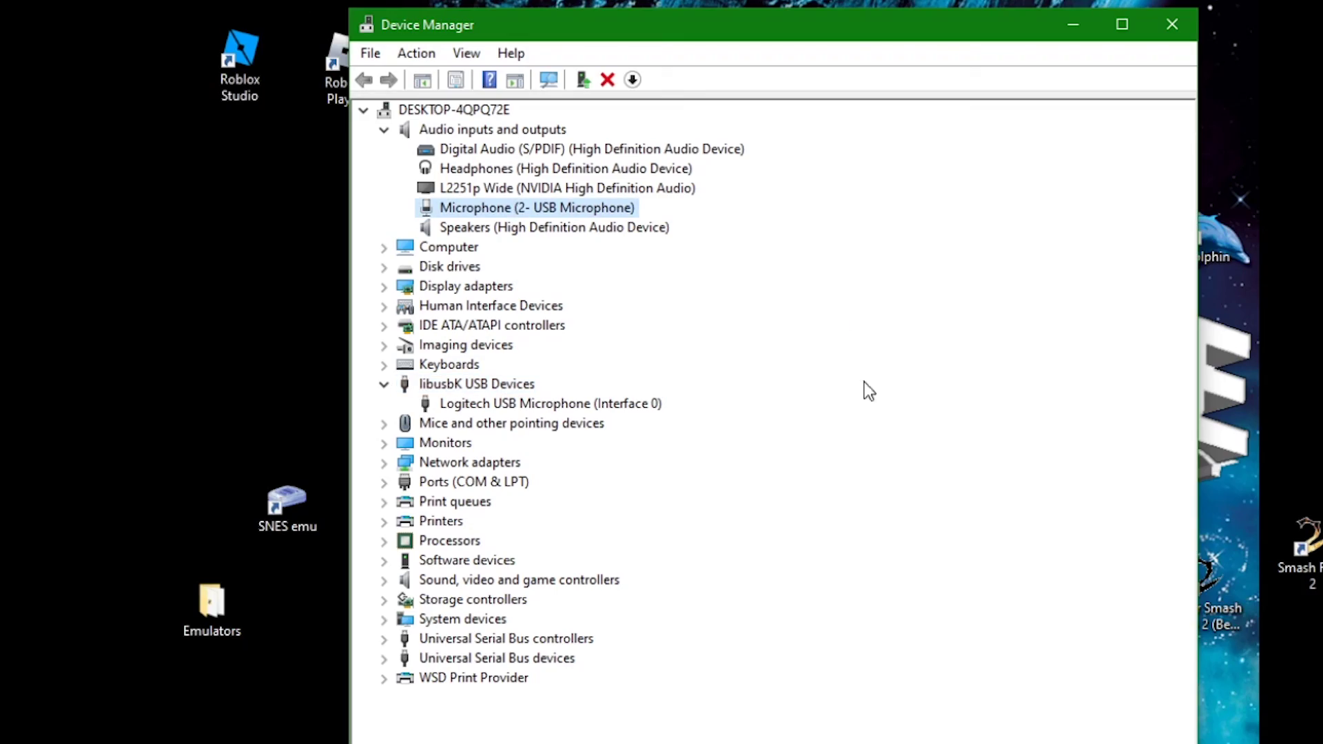